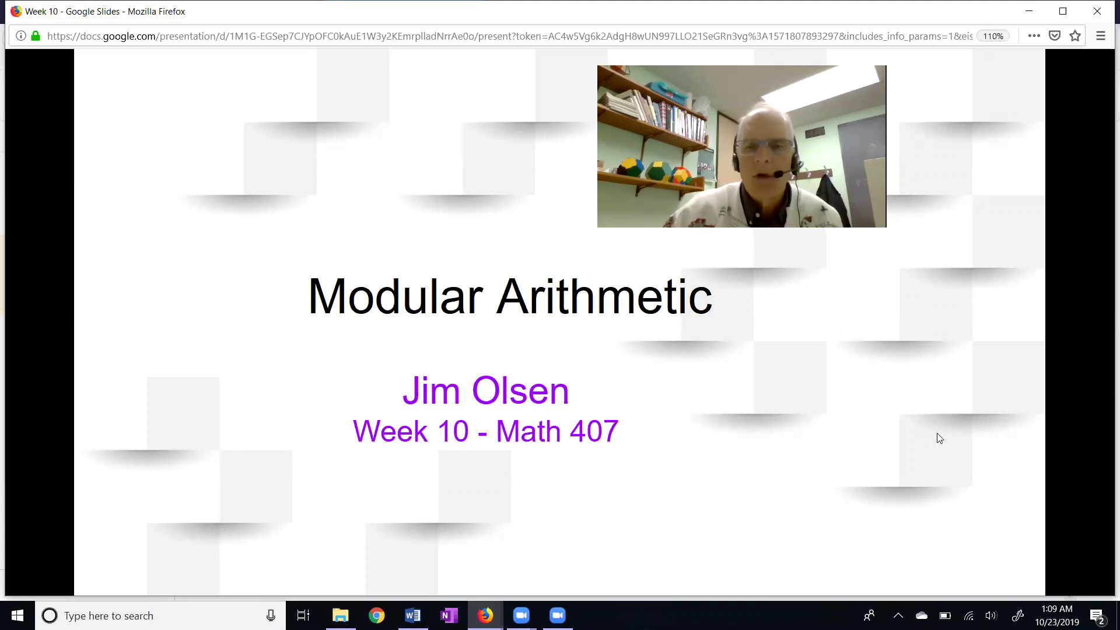
- Bring up page 51's congruence definition to annotate it with a = km + b
mouse_move(929, 471)
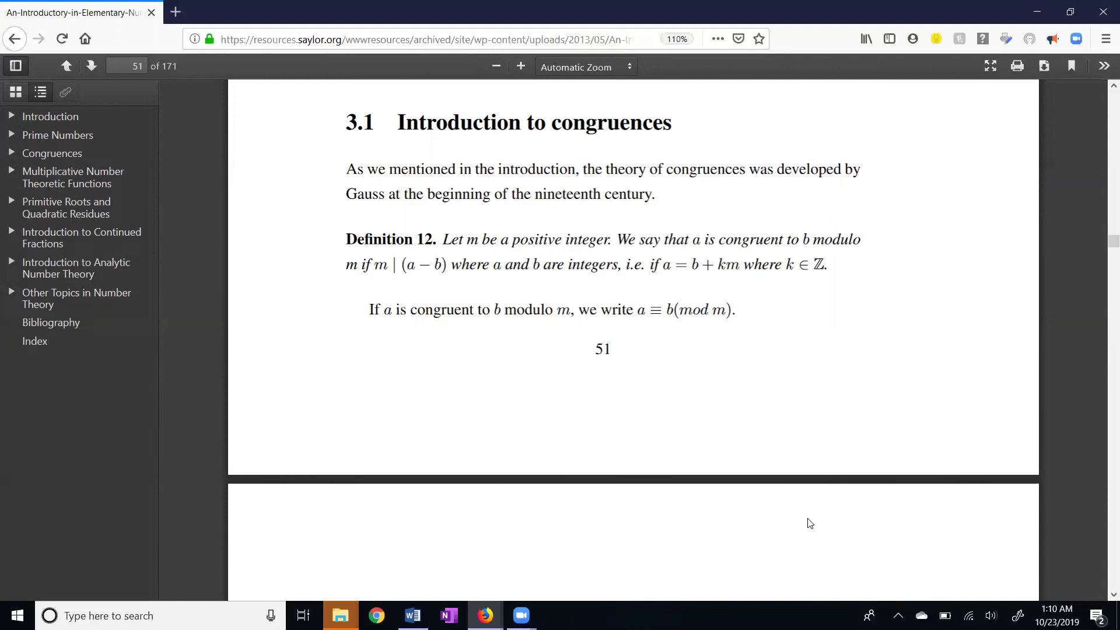
key("alt+Tab")
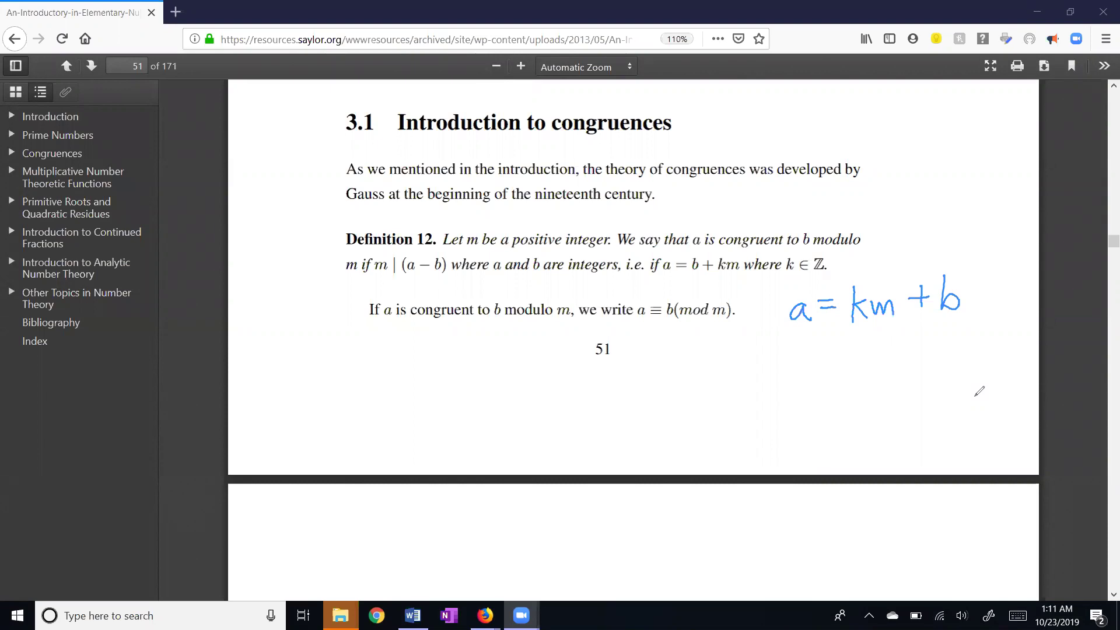
- Ink the long division m)a with quotient k and remainder b on page 51
mouse_move(689, 369)
left_mouse_down()
mouse_move(704, 385)
mouse_move(693, 402)
mouse_move(786, 367)
mouse_move(742, 392)
left_mouse_up()
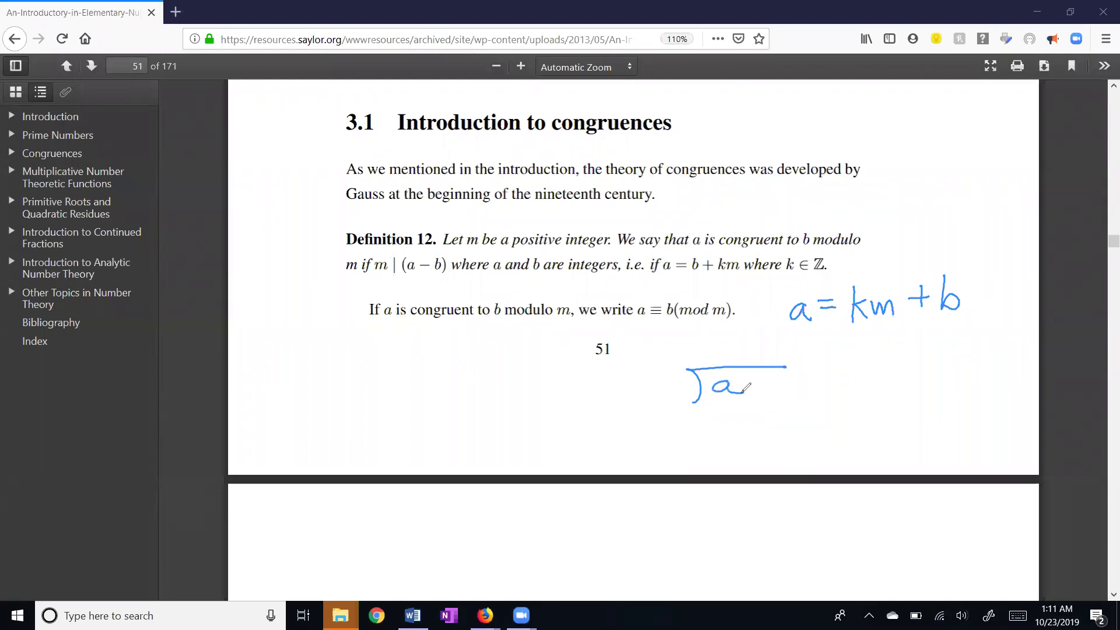
left_click_drag(652, 382, 683, 393)
mouse_move(721, 338)
left_mouse_down()
mouse_move(720, 362)
mouse_move(733, 357)
left_mouse_up()
left_click_drag(767, 342, 767, 370)
mouse_move(769, 341)
left_mouse_down()
mouse_move(771, 354)
mouse_move(799, 365)
left_mouse_up()
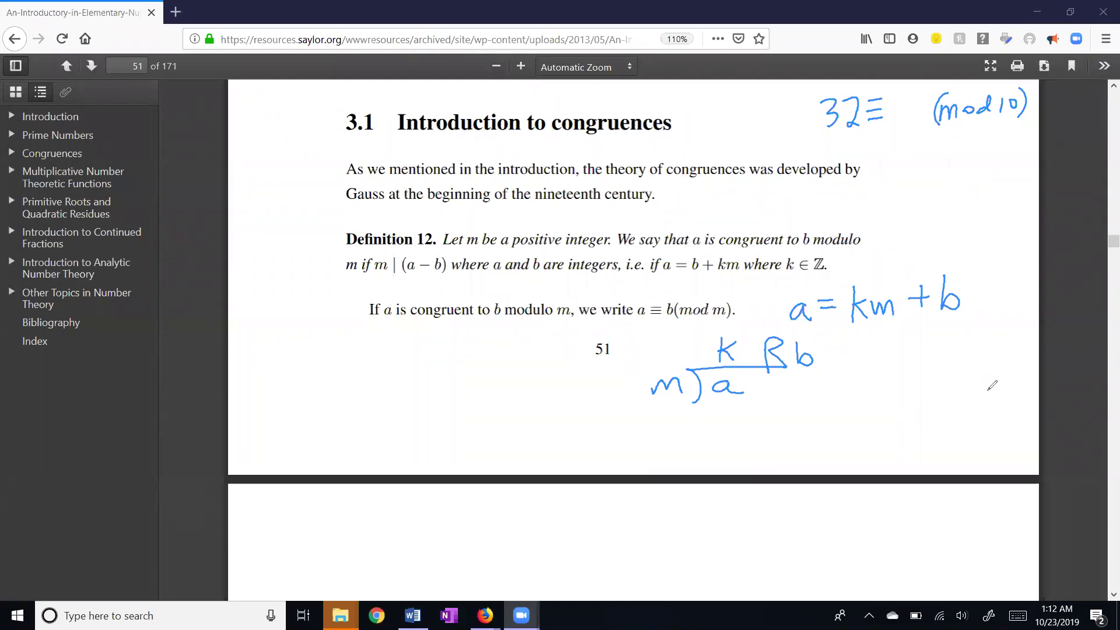
- Write 32≡22 (mod 10) and 32≡12 (mod 10) beside the page
mouse_move(894, 100)
left_mouse_down()
mouse_move(902, 95)
mouse_move(908, 118)
mouse_move(921, 97)
mouse_move(927, 117)
left_mouse_up()
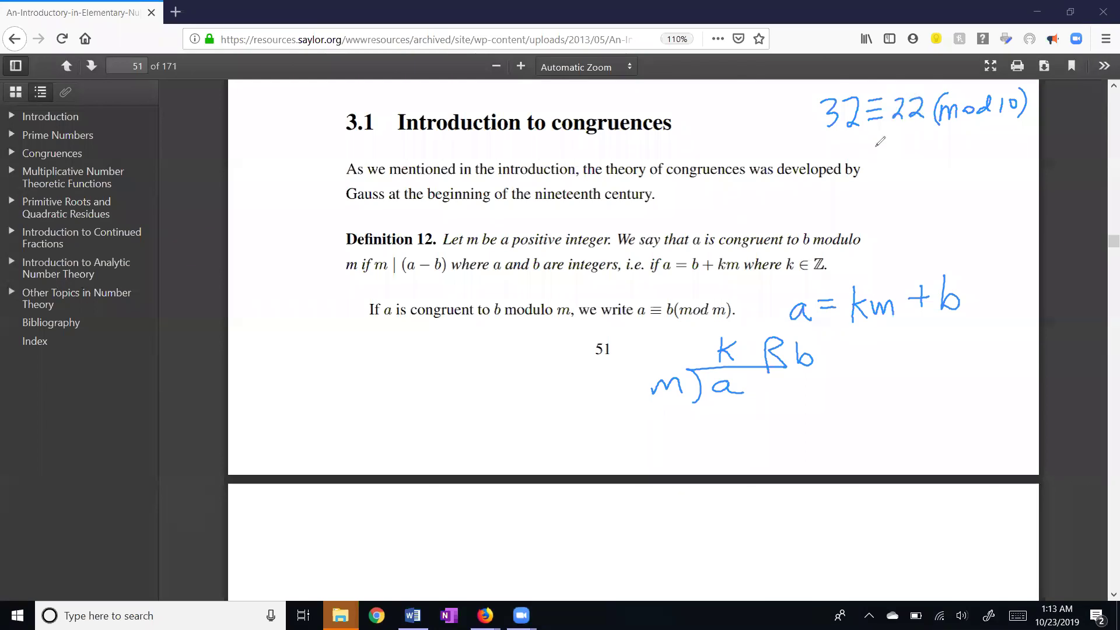
mouse_move(870, 145)
left_mouse_down()
mouse_move(871, 164)
mouse_move(919, 146)
left_mouse_up()
mouse_move(904, 156)
left_mouse_down()
mouse_move(957, 145)
mouse_move(976, 160)
mouse_move(1024, 144)
mouse_move(1048, 168)
left_mouse_up()
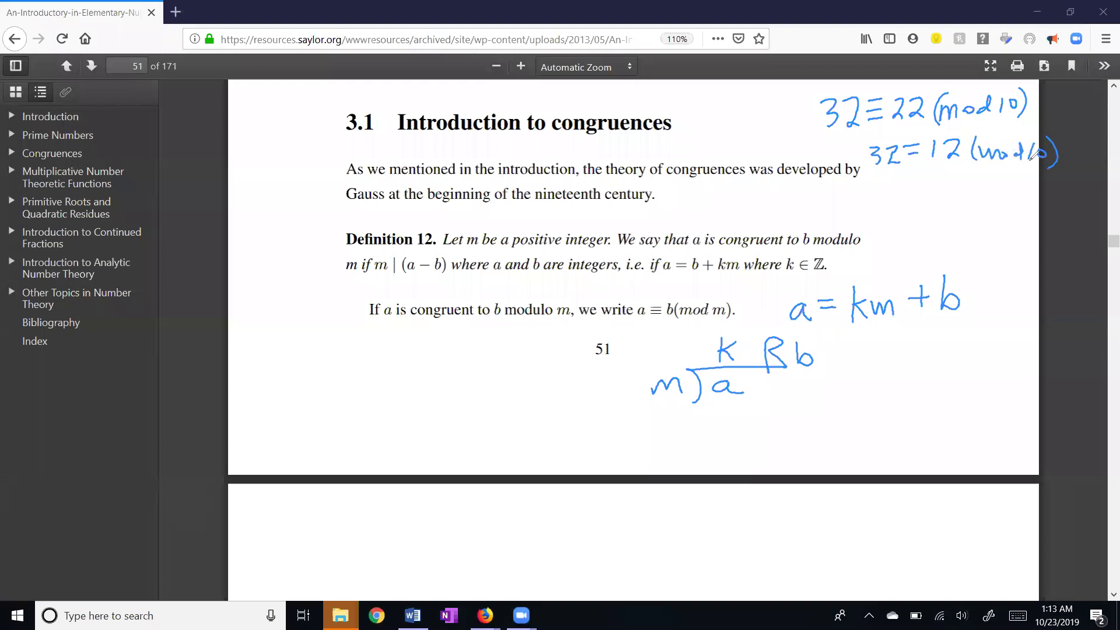
- Write 32≡2 (mod 10) with an arrow pointing up to the 2
mouse_move(821, 197)
left_mouse_down()
mouse_move(835, 203)
mouse_move(823, 220)
left_mouse_up()
mouse_move(841, 198)
left_mouse_down()
mouse_move(859, 219)
mouse_move(887, 195)
left_mouse_up()
mouse_move(871, 205)
left_mouse_down()
mouse_move(903, 193)
mouse_move(940, 210)
left_mouse_up()
mouse_move(954, 194)
left_mouse_down()
mouse_move(976, 210)
mouse_move(1006, 189)
mouse_move(1009, 210)
mouse_move(1017, 198)
left_mouse_up()
left_click_drag(1022, 182, 1022, 219)
mouse_move(970, 245)
left_mouse_down()
mouse_move(910, 244)
mouse_move(910, 223)
left_mouse_up()
left_click_drag(905, 231, 923, 226)
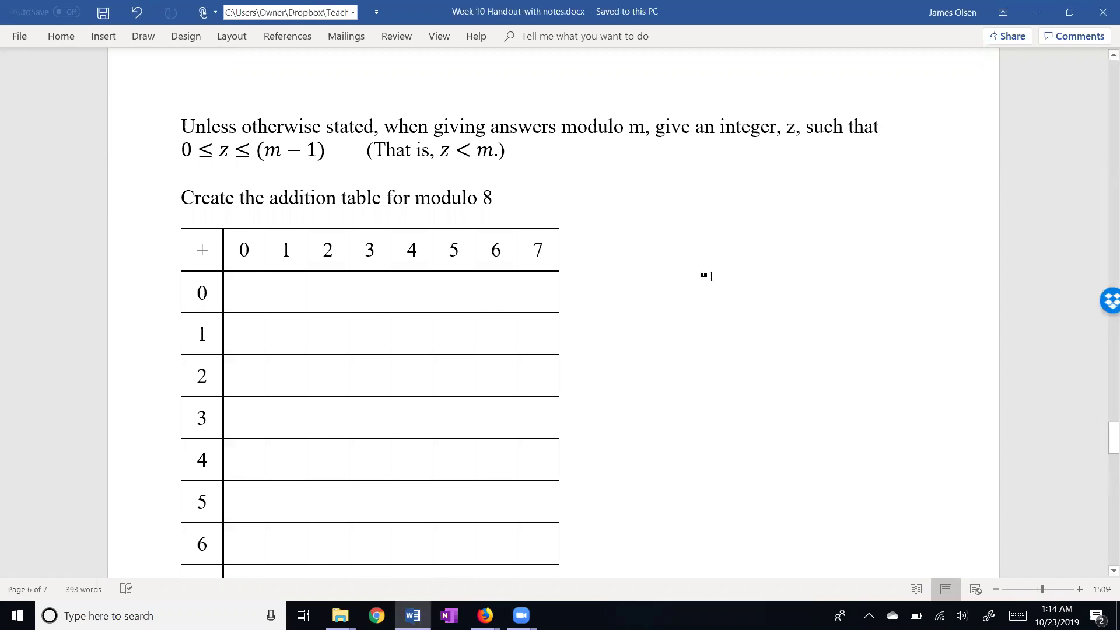
- Select the magenta pen from Word's Draw tab
left_click(143, 36)
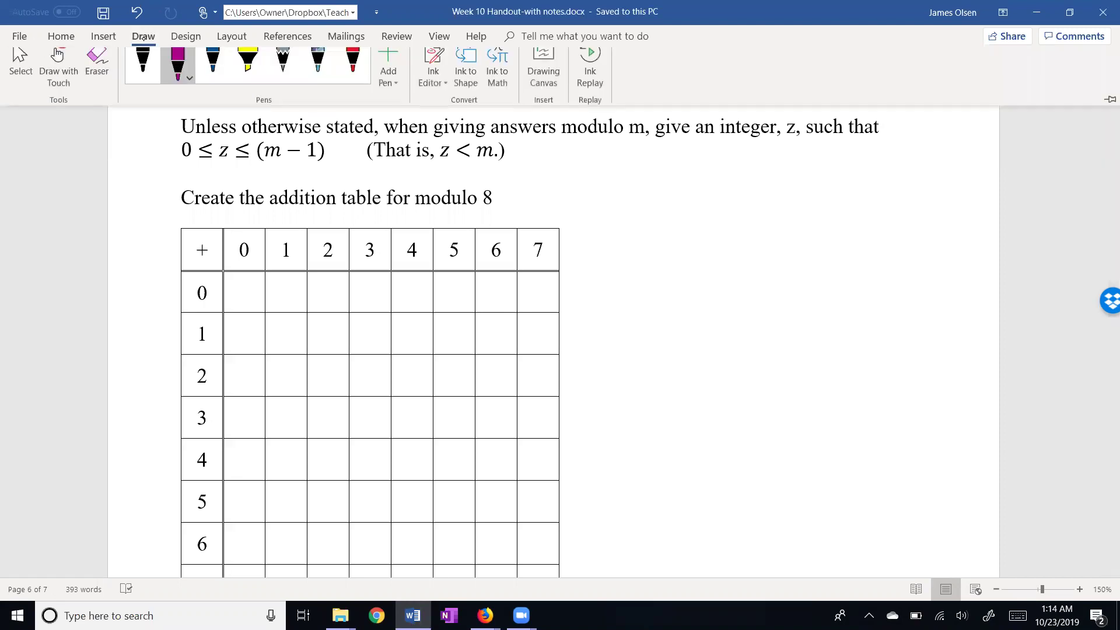
left_click(178, 70)
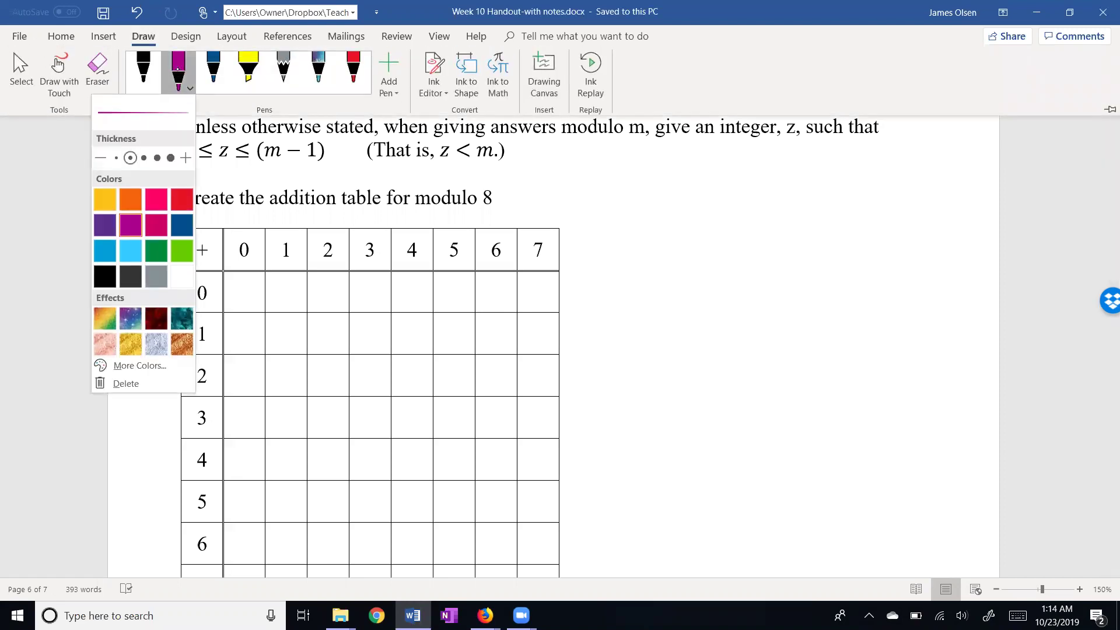
left_click(177, 70)
- Ink 0 through 7 across row 0 of the modulo 8 addition table
left_click_drag(238, 289, 342, 298)
mouse_move(361, 281)
left_mouse_down()
mouse_move(372, 282)
mouse_move(361, 304)
mouse_move(419, 295)
left_mouse_up()
mouse_move(416, 281)
left_mouse_down()
mouse_move(413, 304)
mouse_move(540, 284)
mouse_move(532, 304)
left_mouse_up()
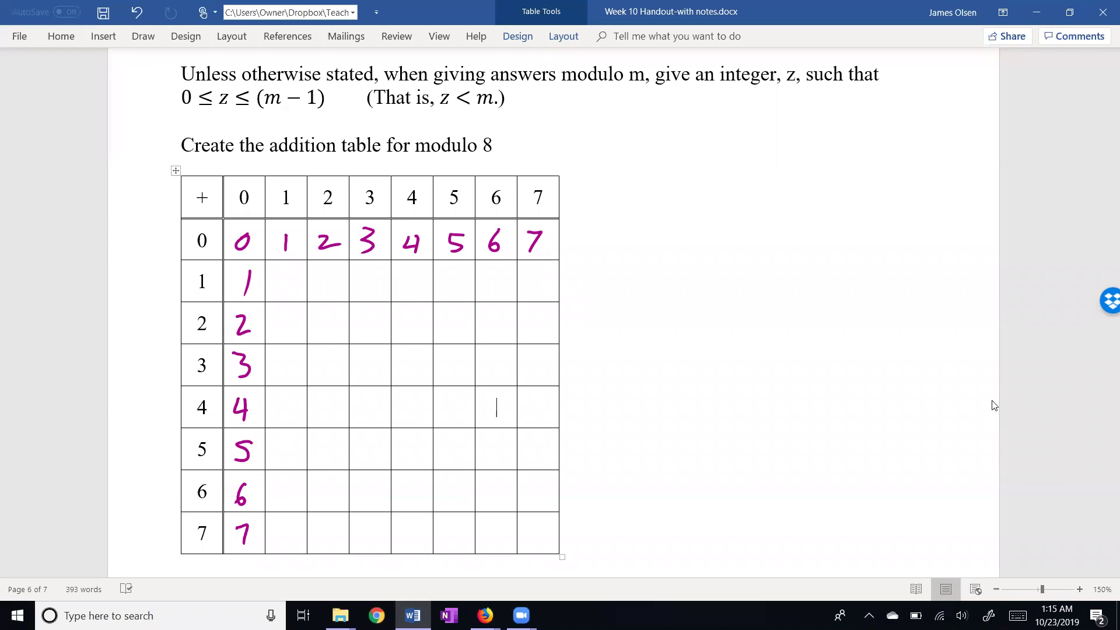
- Ink row 1 of the addition table as 2, 3, 4, 5, 6, 7, 0
mouse_move(282, 275)
left_mouse_down()
mouse_move(331, 267)
mouse_move(324, 287)
mouse_move(376, 279)
left_mouse_up()
mouse_move(371, 269)
left_mouse_down()
mouse_move(373, 293)
mouse_move(454, 283)
left_mouse_up()
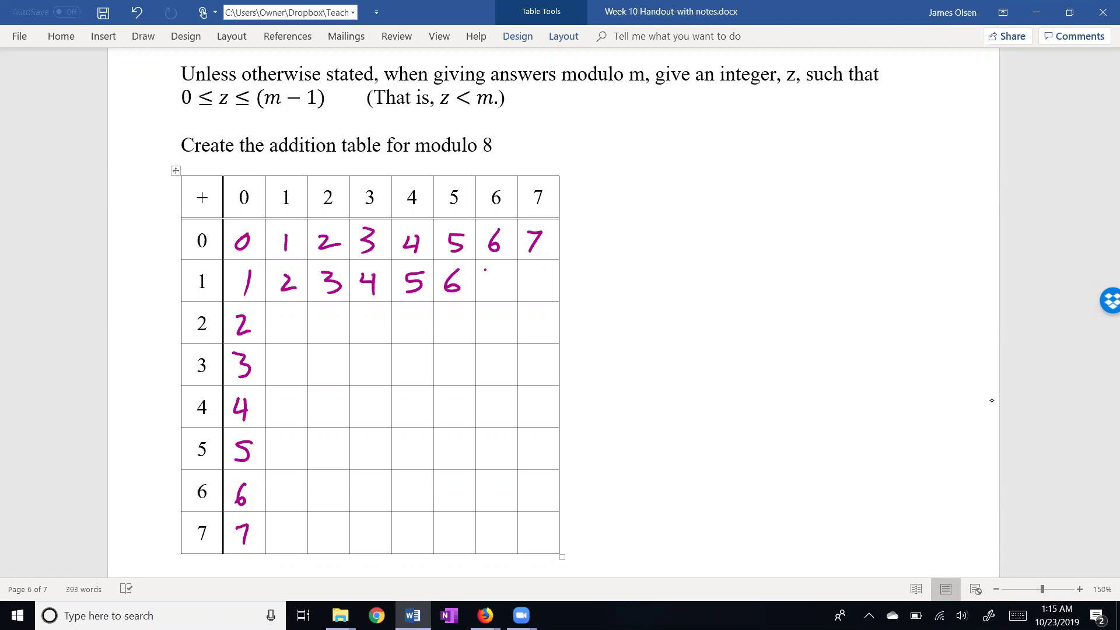
left_click_drag(485, 270, 505, 269)
left_click_drag(505, 269, 495, 296)
mouse_move(539, 274)
left_mouse_down()
mouse_move(531, 292)
mouse_move(542, 274)
left_mouse_up()
- Ink row 2 of the addition table as 3, 4, 5, 6, 7, 0, 1
mouse_move(277, 313)
left_mouse_down()
mouse_move(296, 325)
mouse_move(282, 336)
left_mouse_up()
left_click_drag(320, 310, 338, 324)
mouse_move(334, 308)
left_mouse_down()
mouse_move(332, 337)
mouse_move(378, 312)
mouse_move(362, 336)
left_mouse_up()
left_click_drag(416, 312, 406, 325)
left_click_drag(443, 314, 450, 337)
left_click(496, 407)
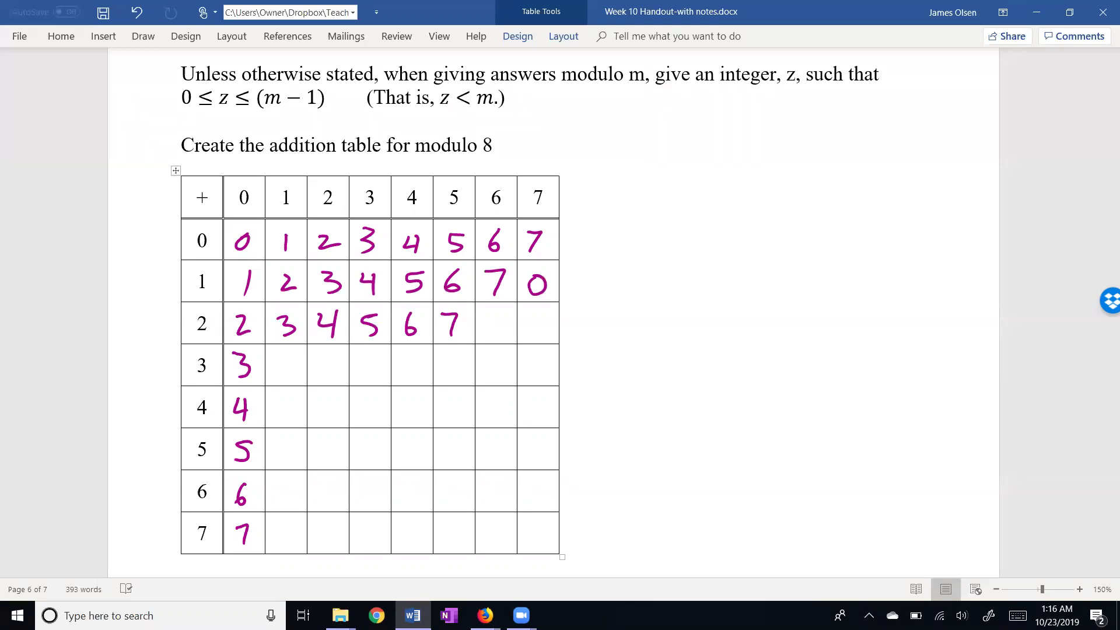
mouse_move(497, 314)
left_mouse_down()
mouse_move(487, 331)
mouse_move(497, 315)
left_mouse_up()
left_click_drag(537, 310, 539, 337)
- Ink row 6 of the modulo 8 addition table, from 7 wrapping around to 5
mouse_move(277, 482)
left_mouse_down()
mouse_move(292, 482)
mouse_move(286, 502)
left_mouse_up()
mouse_move(330, 482)
left_mouse_down()
mouse_move(373, 486)
mouse_move(372, 504)
mouse_move(410, 486)
mouse_move(415, 501)
mouse_move(449, 478)
mouse_move(451, 504)
mouse_move(489, 489)
mouse_move(492, 504)
mouse_move(546, 482)
mouse_move(536, 505)
left_mouse_up()
left_click_drag(533, 481, 549, 480)
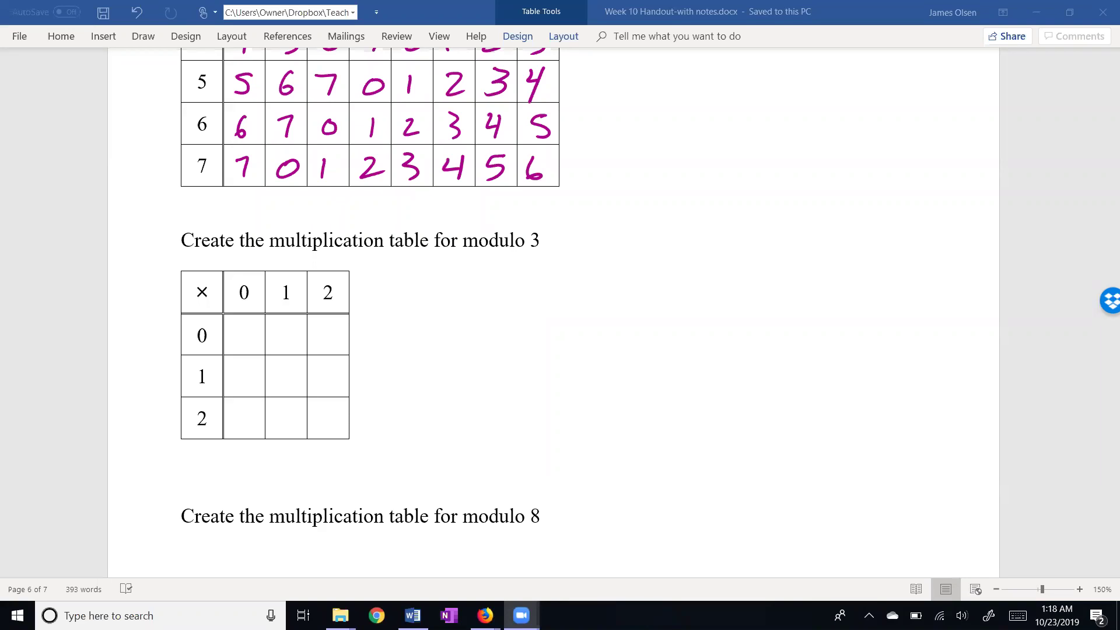
- Return to the Word handout with the Draw pens and scroll to the modulo 3 table
key("alt+Tab")
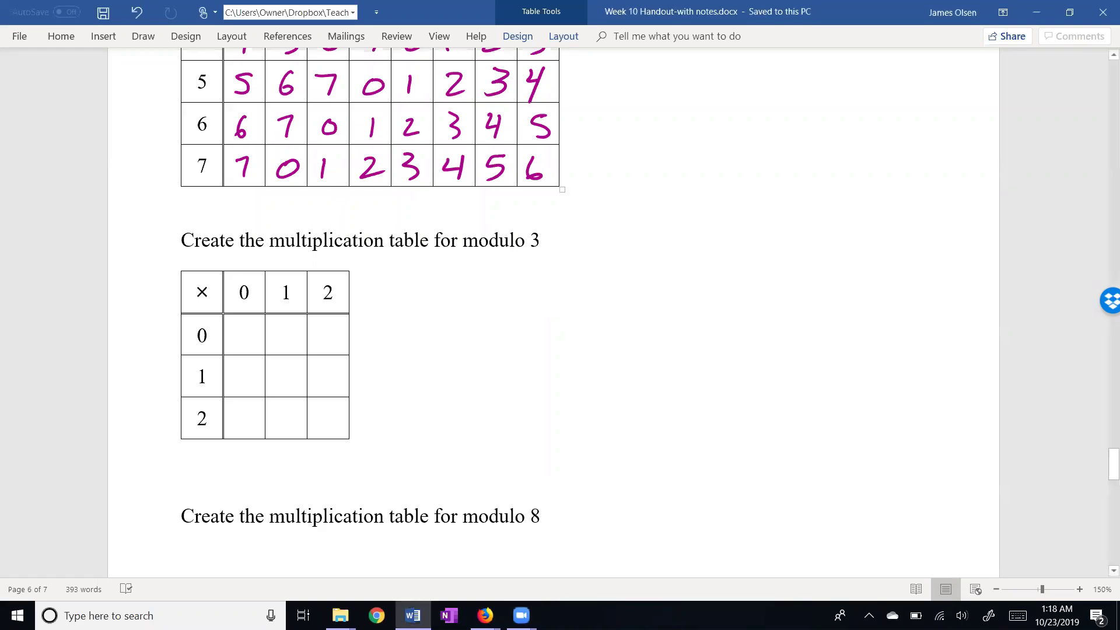
left_click(143, 37)
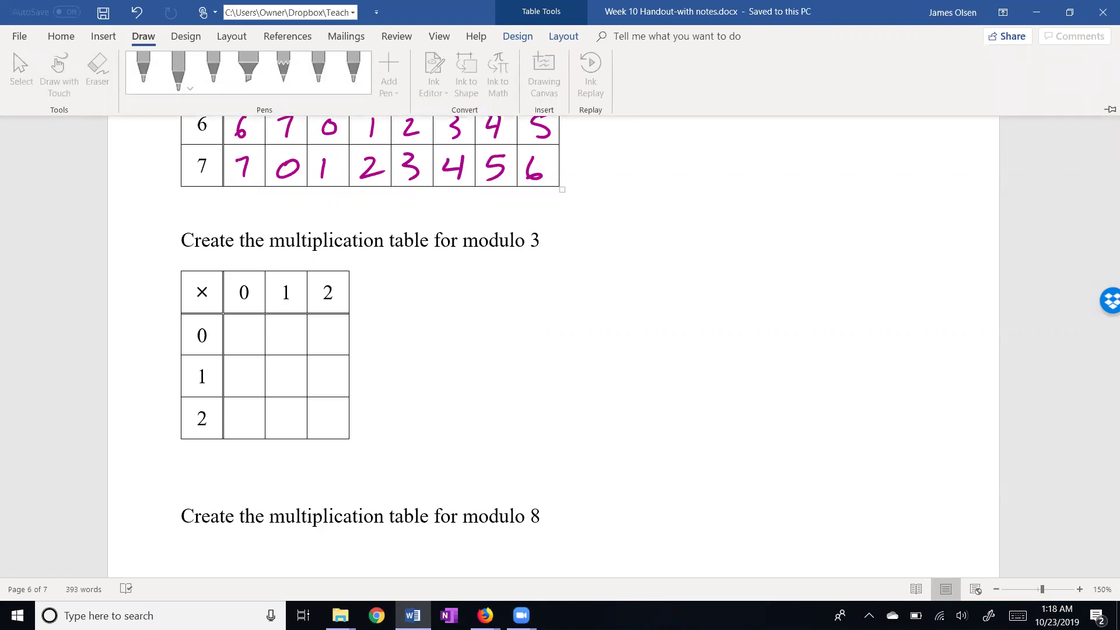
scroll(554, 309, "down", 3)
key("alt+Tab")
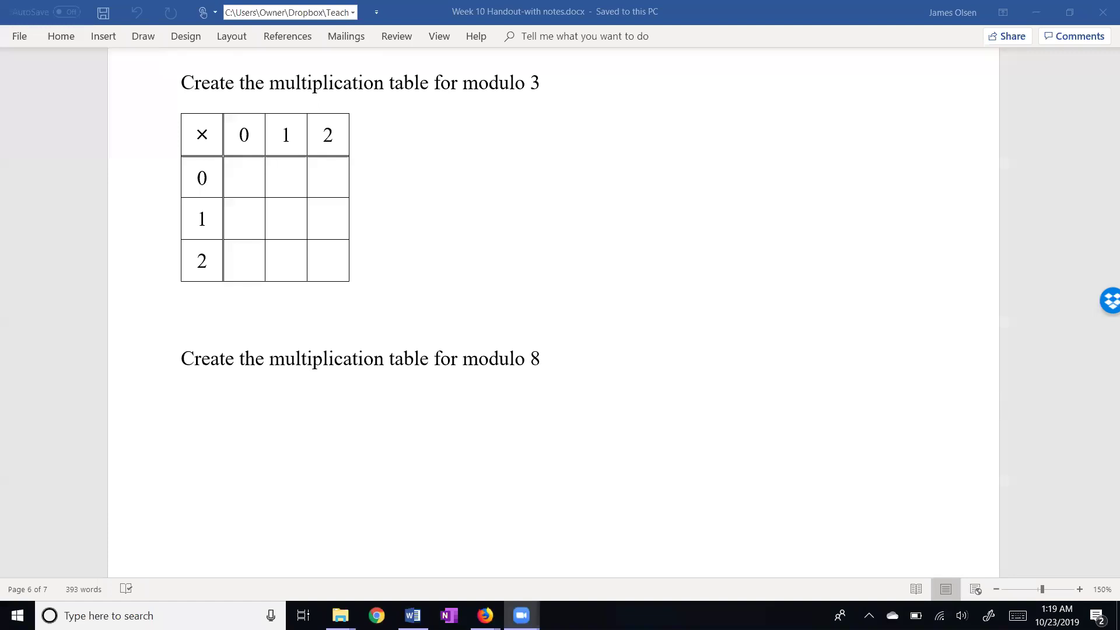
- Ink the modulo 3 multiplication table: row 0 zeros, row 1 0, 1, 2, row 2 0, 2, 1
mouse_move(259, 175)
left_mouse_down()
mouse_move(242, 185)
mouse_move(285, 174)
mouse_move(336, 188)
mouse_move(329, 171)
left_mouse_up()
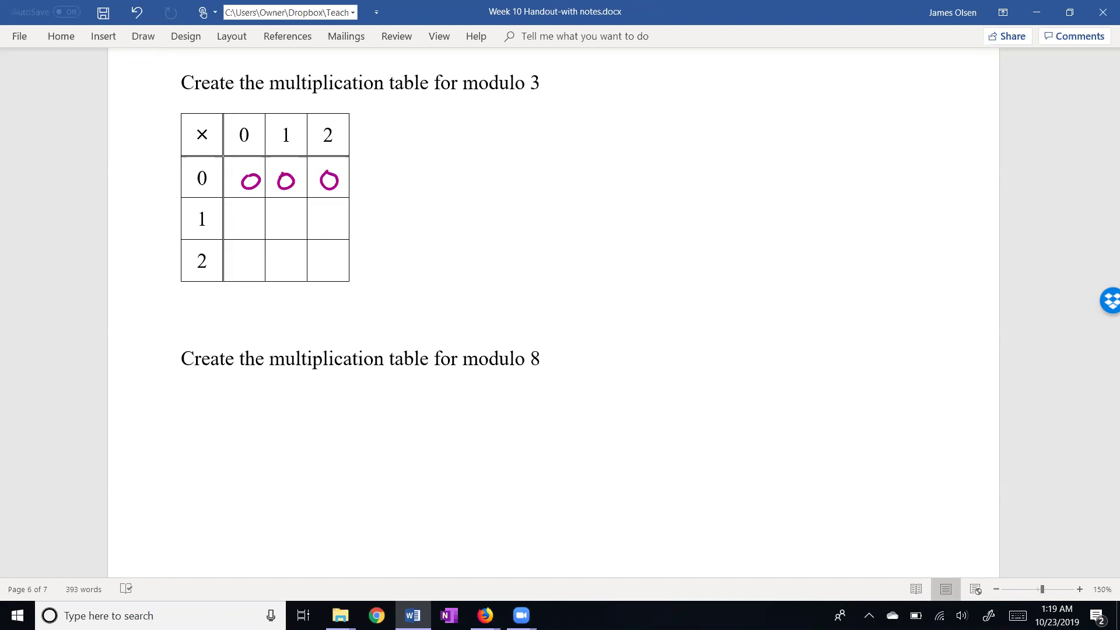
mouse_move(244, 211)
left_mouse_down()
mouse_move(283, 219)
mouse_move(282, 229)
mouse_move(337, 226)
left_mouse_up()
left_click_drag(242, 255, 242, 258)
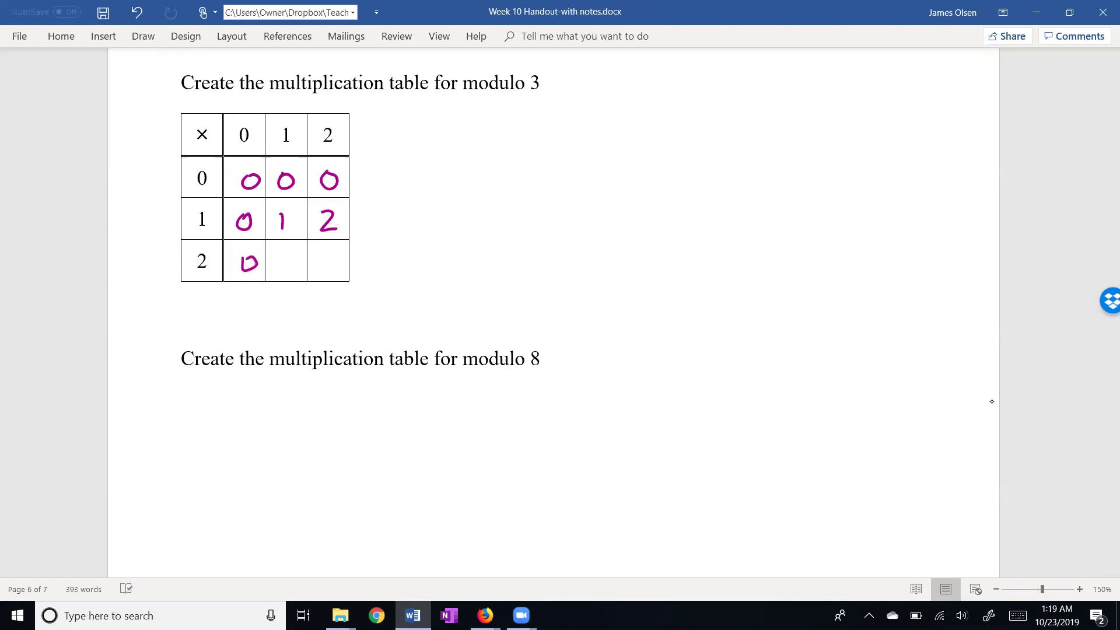
mouse_move(278, 254)
left_mouse_down()
mouse_move(283, 270)
mouse_move(300, 272)
left_mouse_up()
left_click_drag(329, 251, 329, 273)
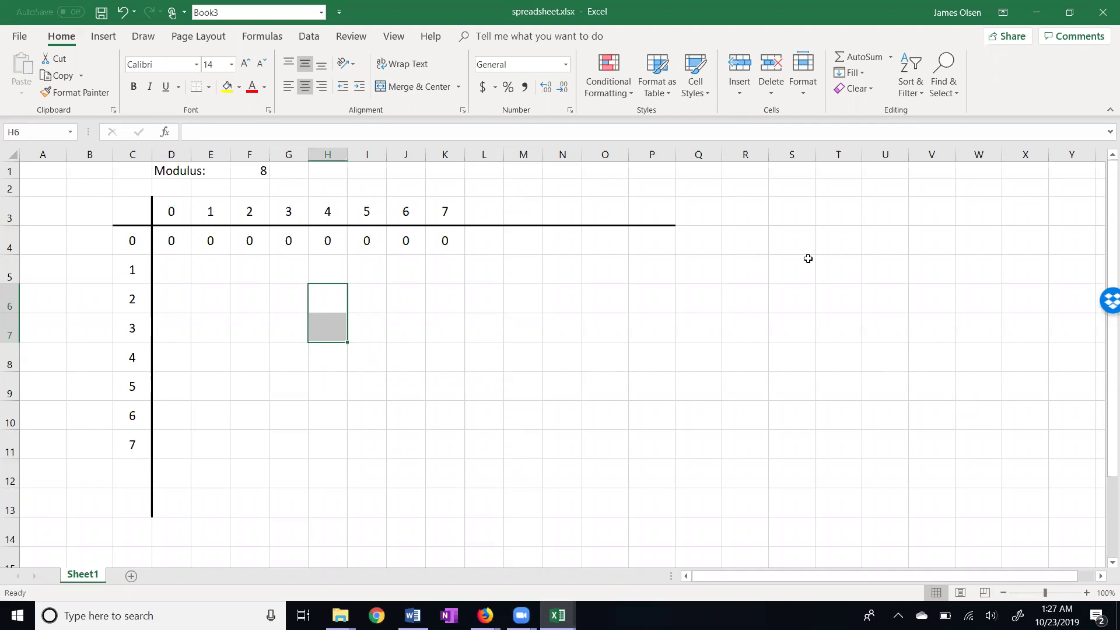
- Enter X as the corner label in cell C3 of the mod 8 table
left_click(139, 214)
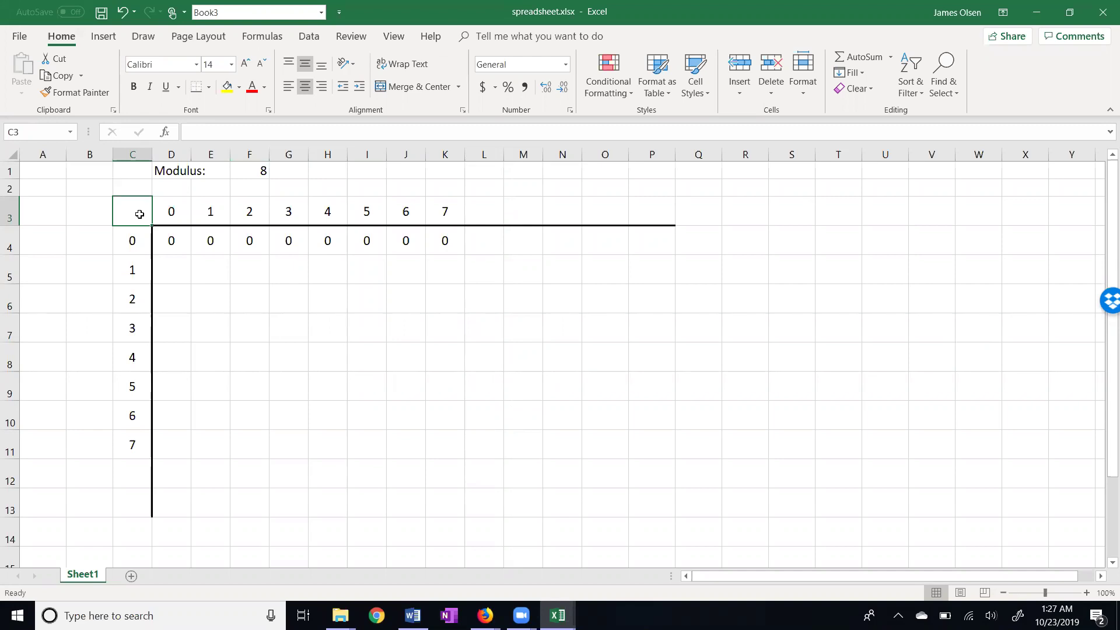
type("X")
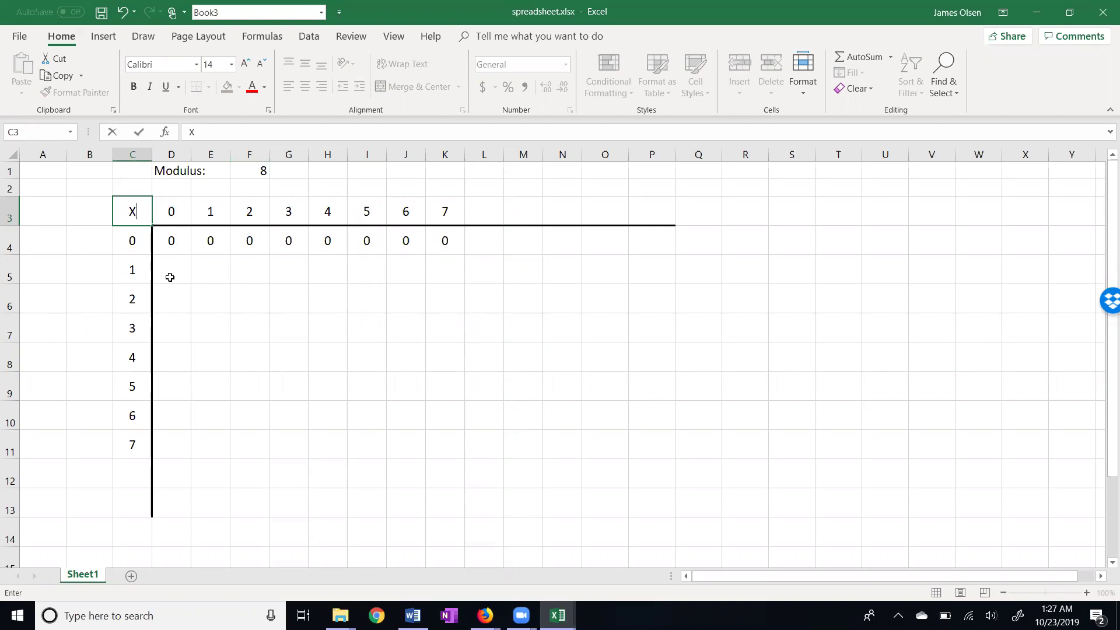
left_click(173, 244)
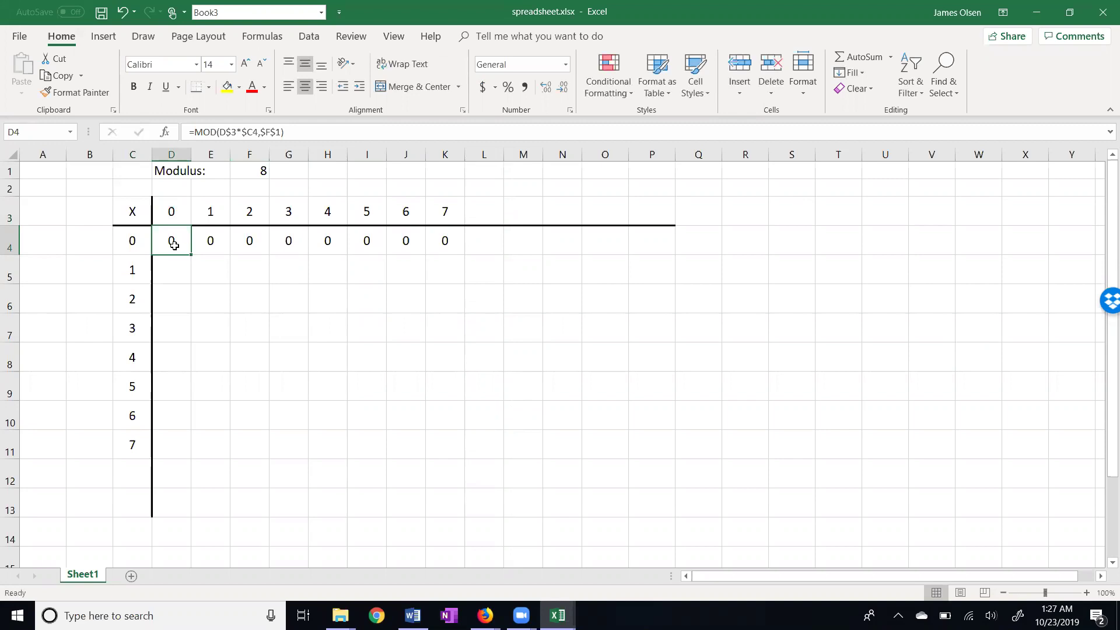
- Copy D4's MOD formula into D5 and fill it right to K5, giving 0–7
key("ctrl+c")
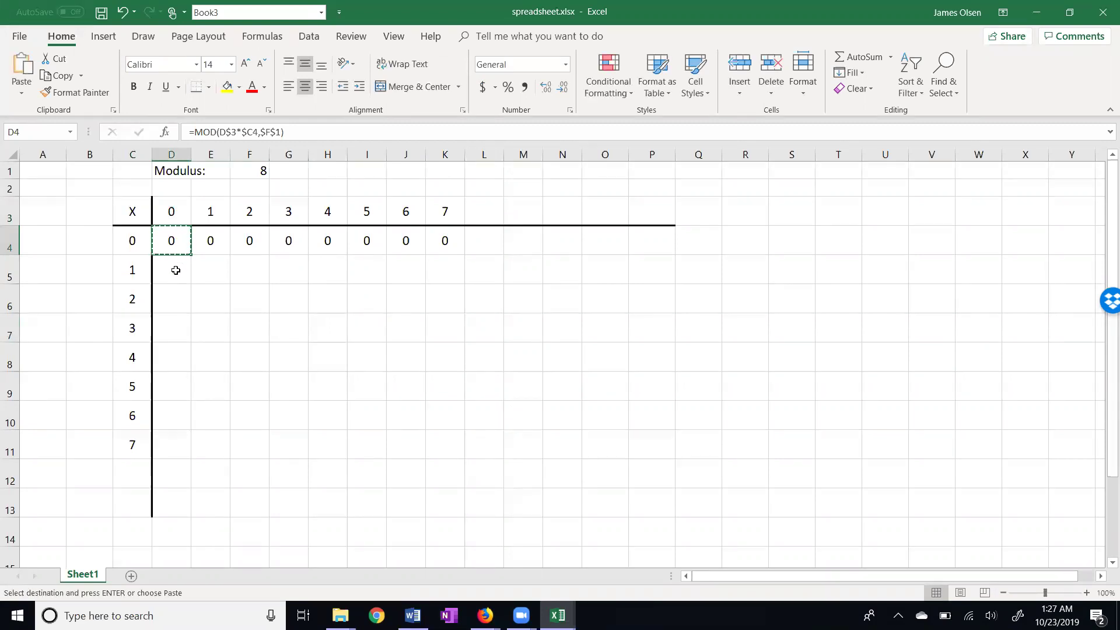
left_click(176, 270)
key("ctrl+v")
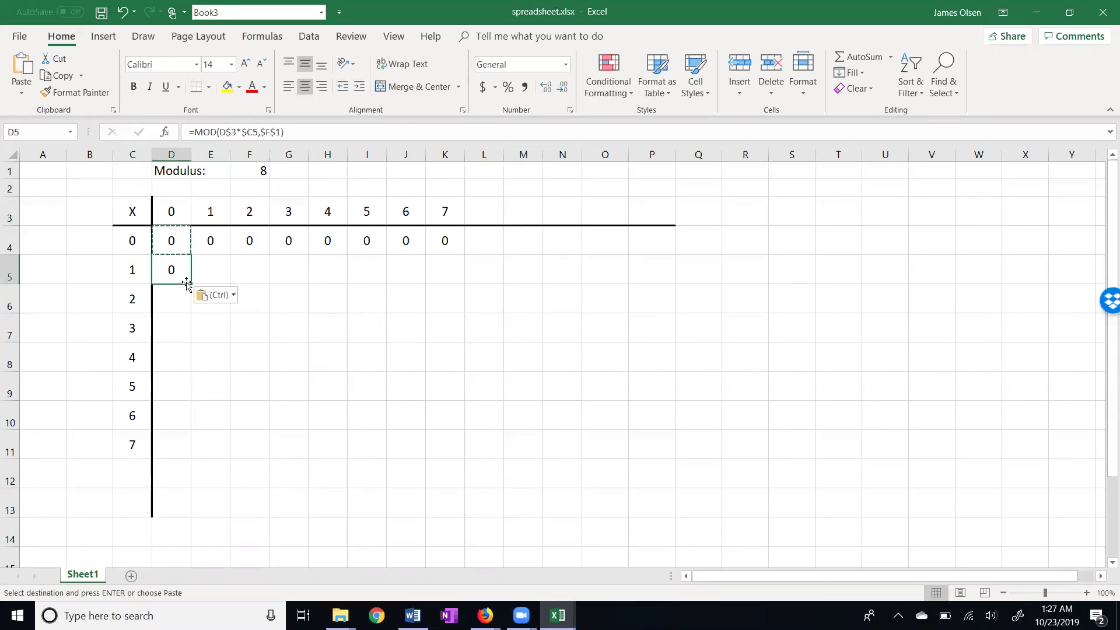
left_click_drag(195, 282, 470, 294)
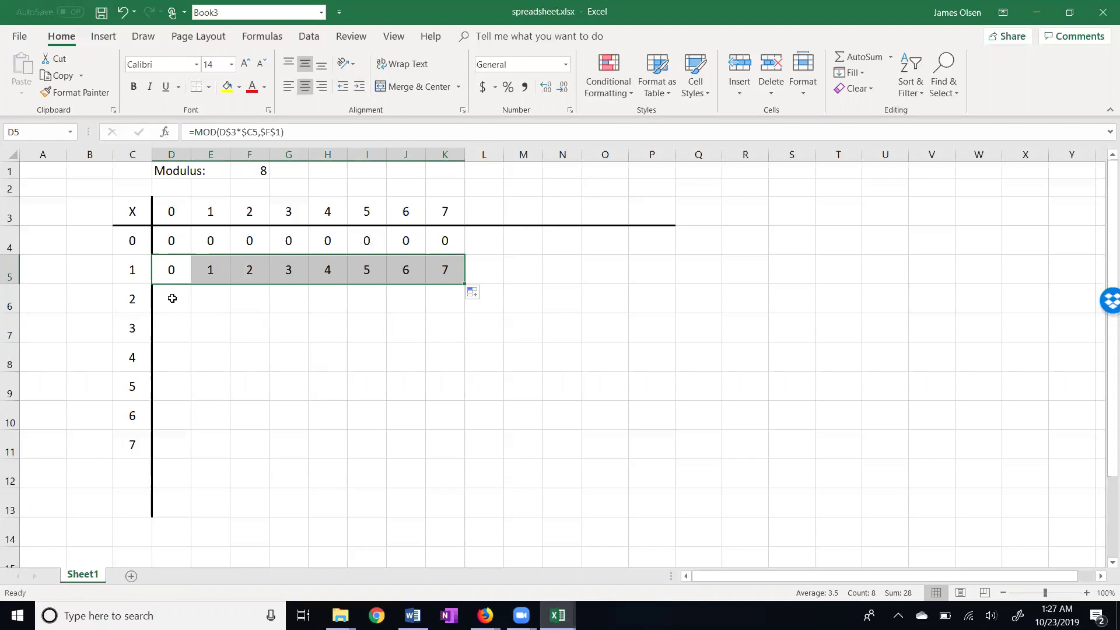
- Copy D4's MOD formula into cells D6 through G6, giving 0, 2, 4, 6
left_click(172, 242)
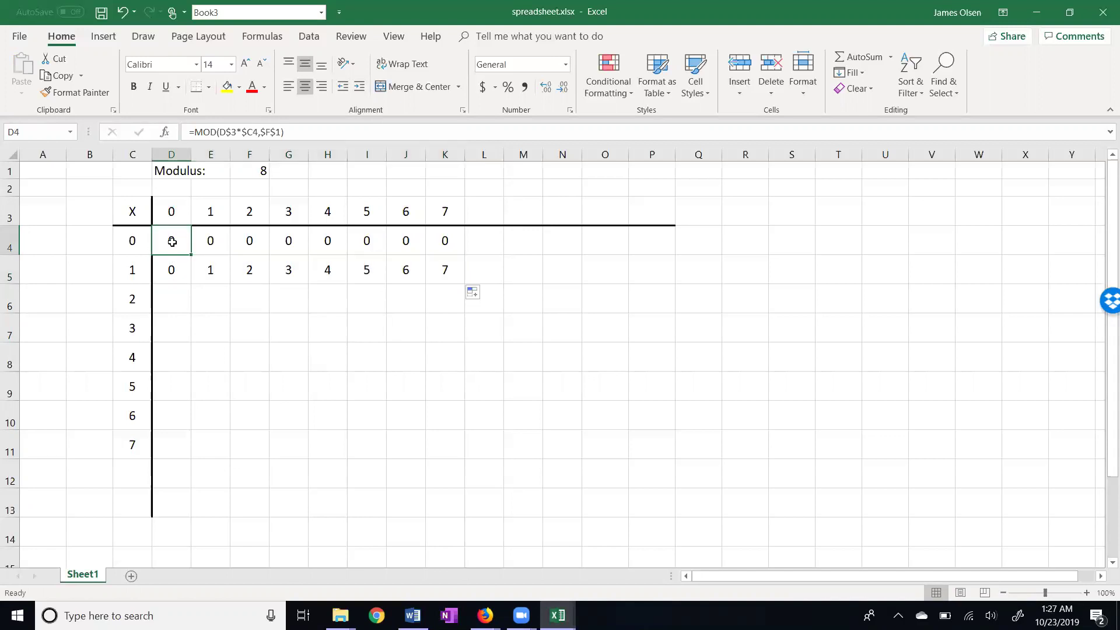
key("ctrl+c")
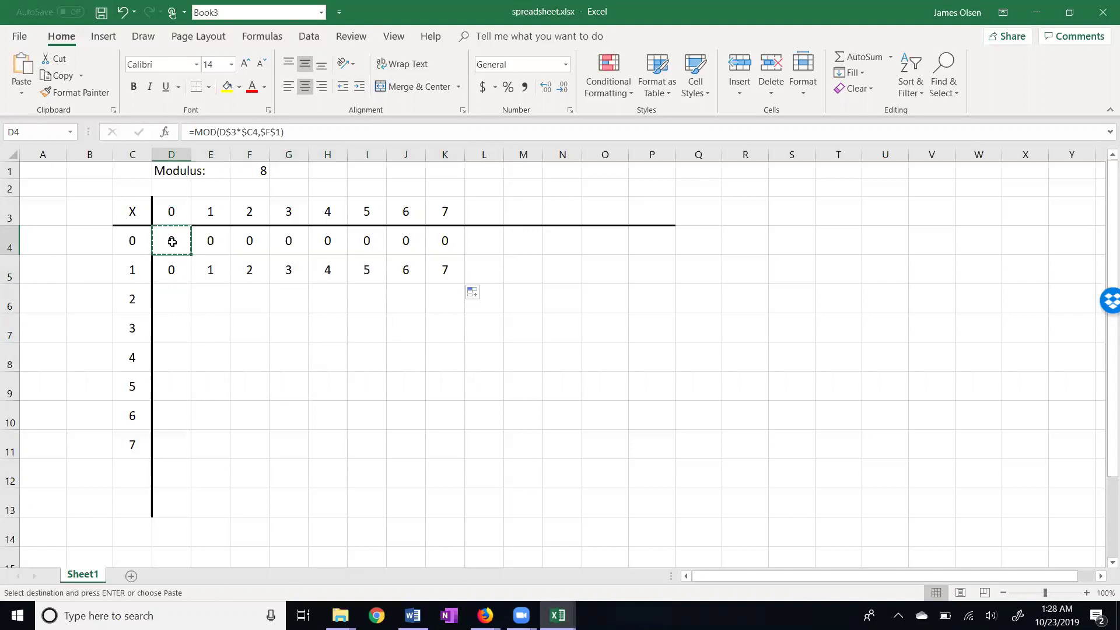
left_click(174, 303)
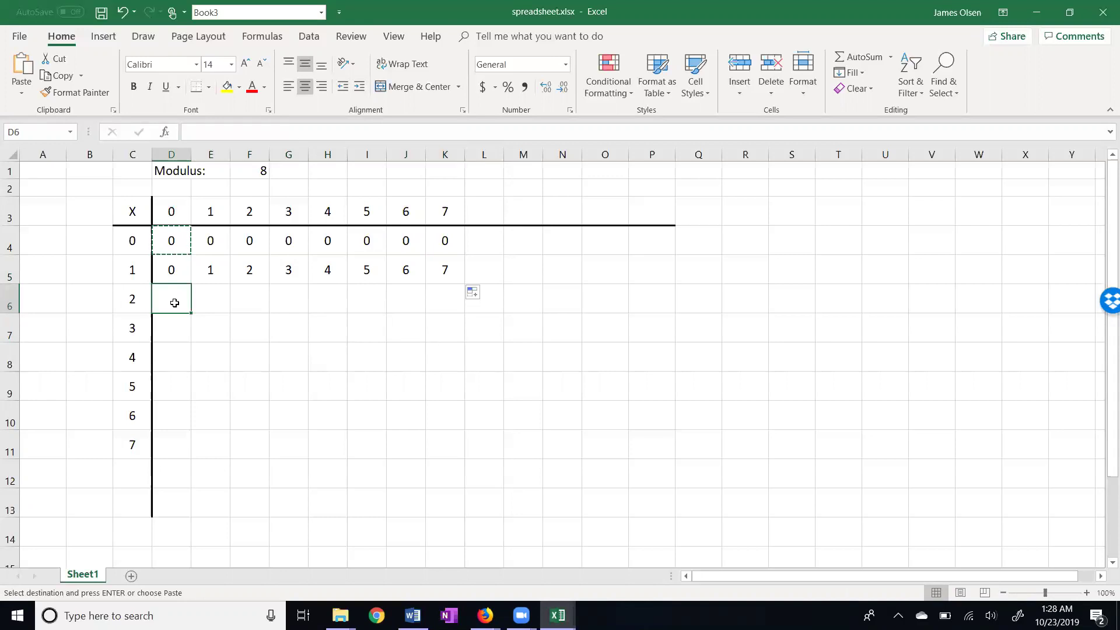
key("ctrl+v")
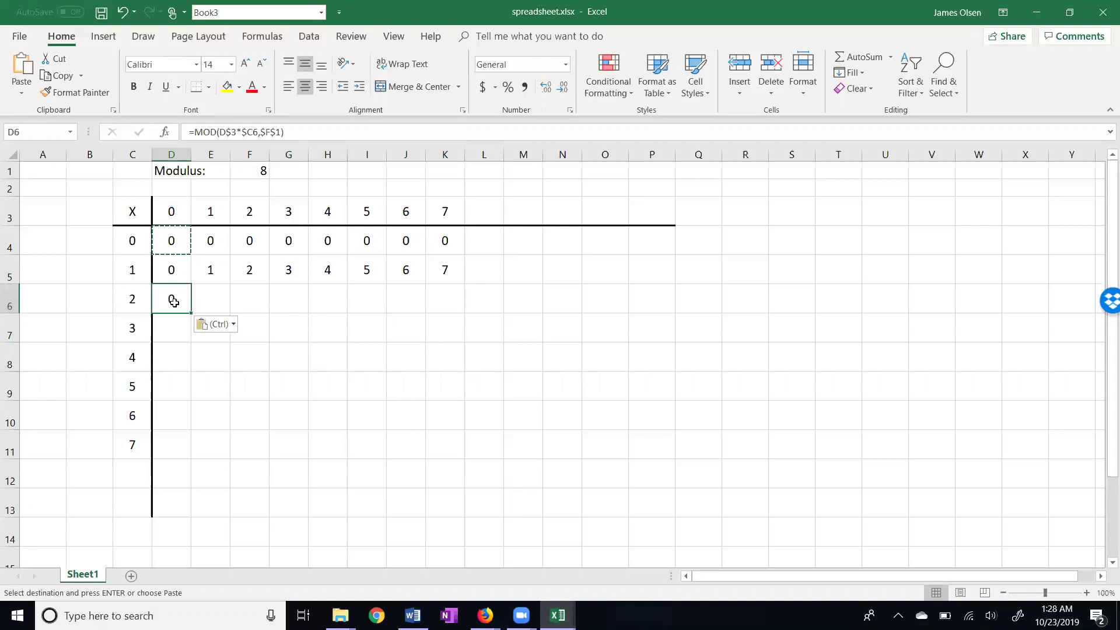
left_click(218, 299)
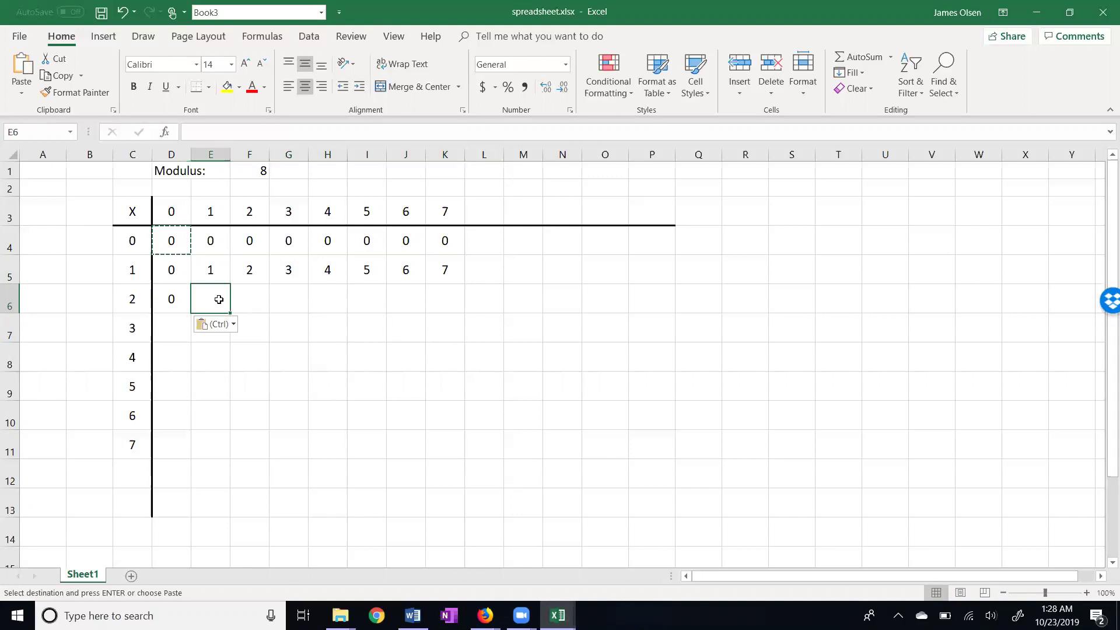
key("ctrl+v")
left_click(250, 294)
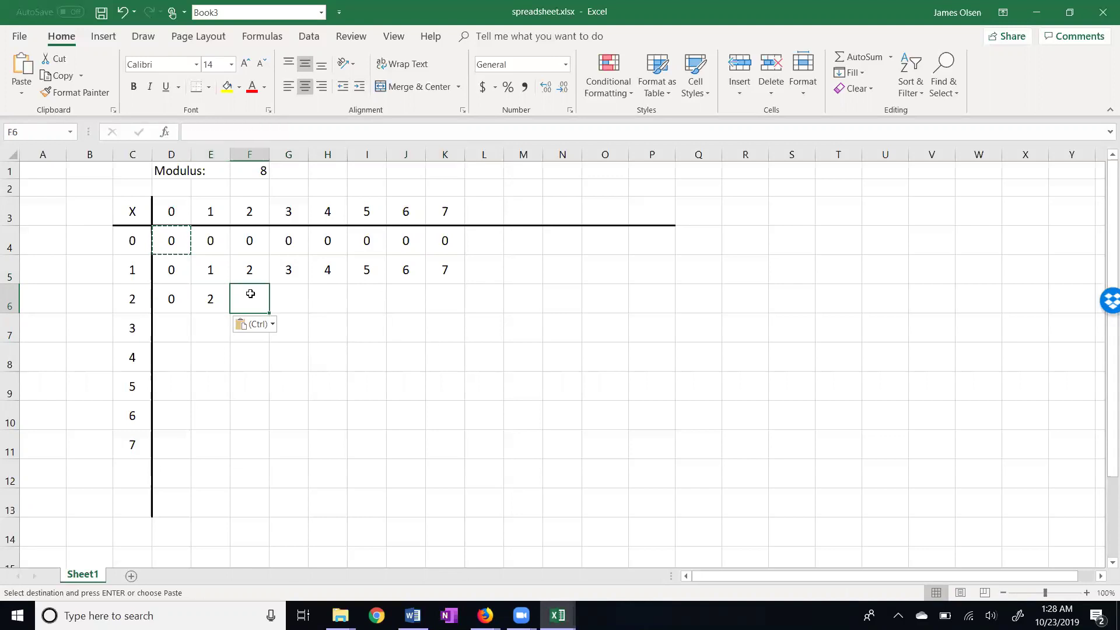
key("ctrl+v")
left_click(289, 288)
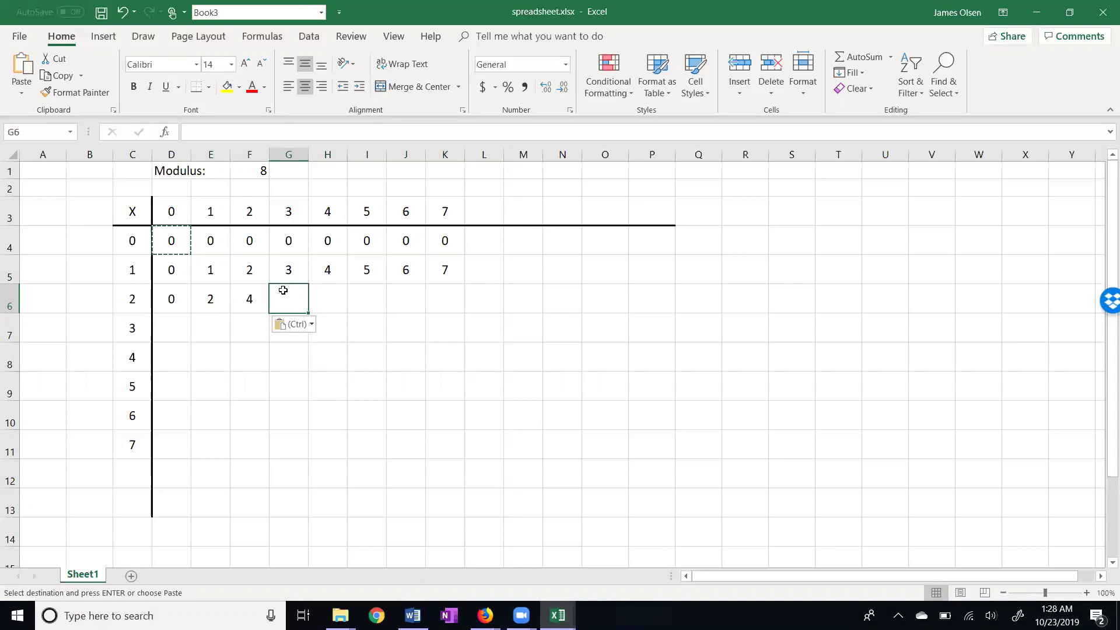
key("ctrl+v")
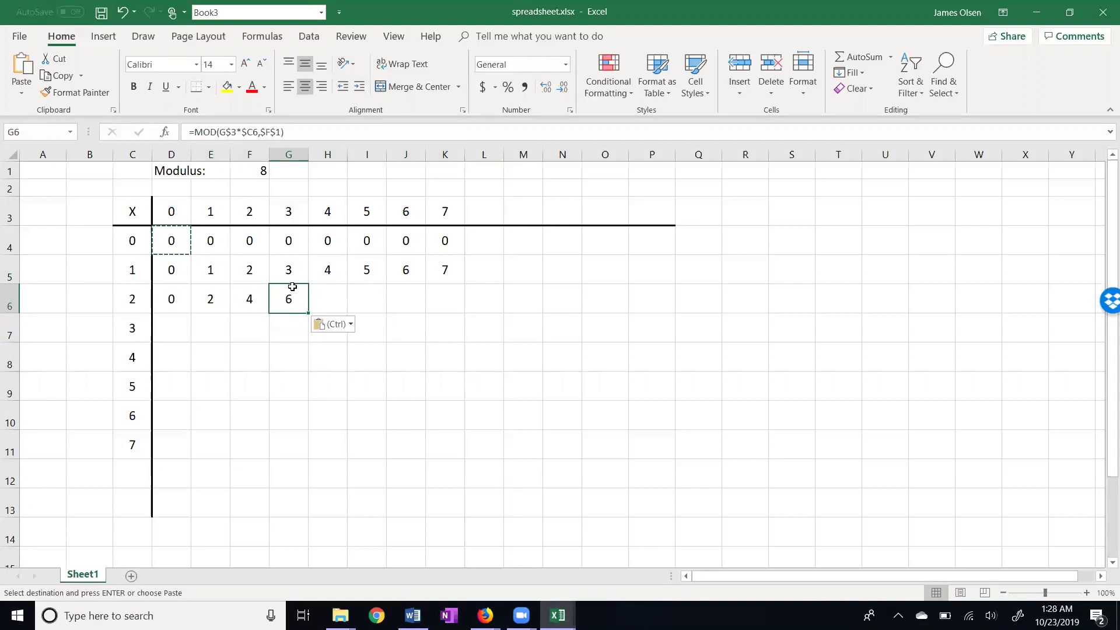
- Paste the MOD formula into H6 through K6, giving 0, 2, 4, 6 again
left_click(335, 302)
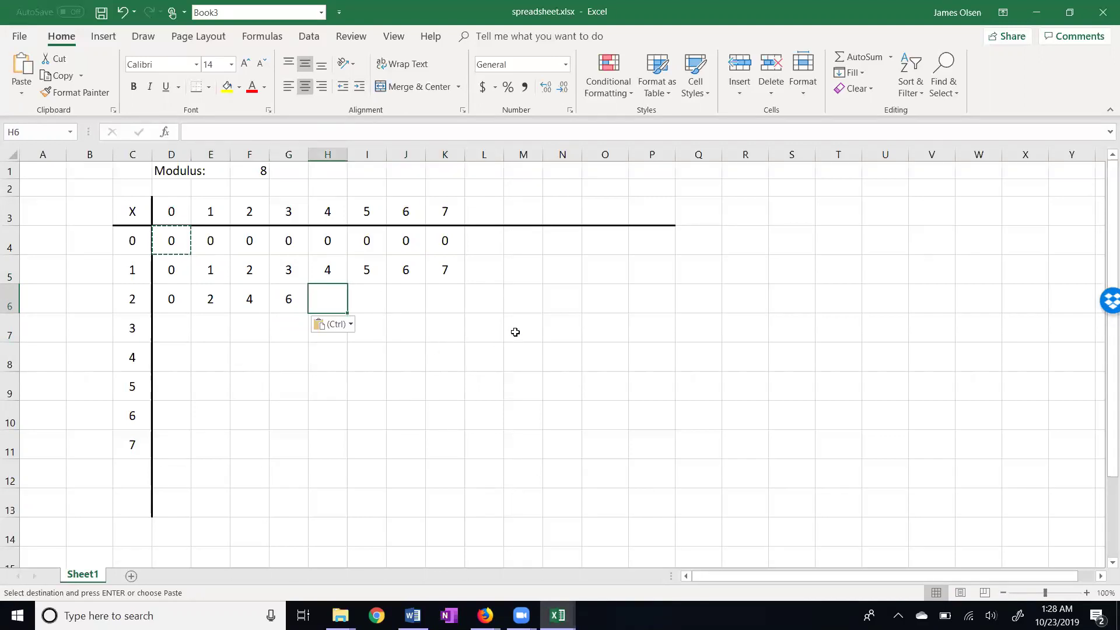
key("ctrl+v")
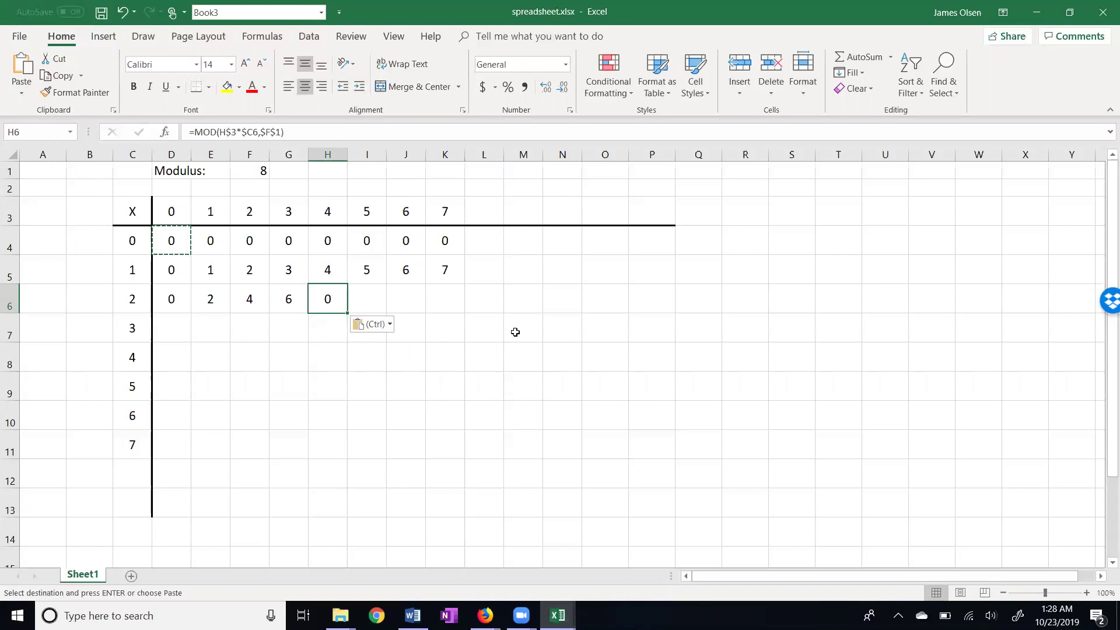
left_click(366, 299)
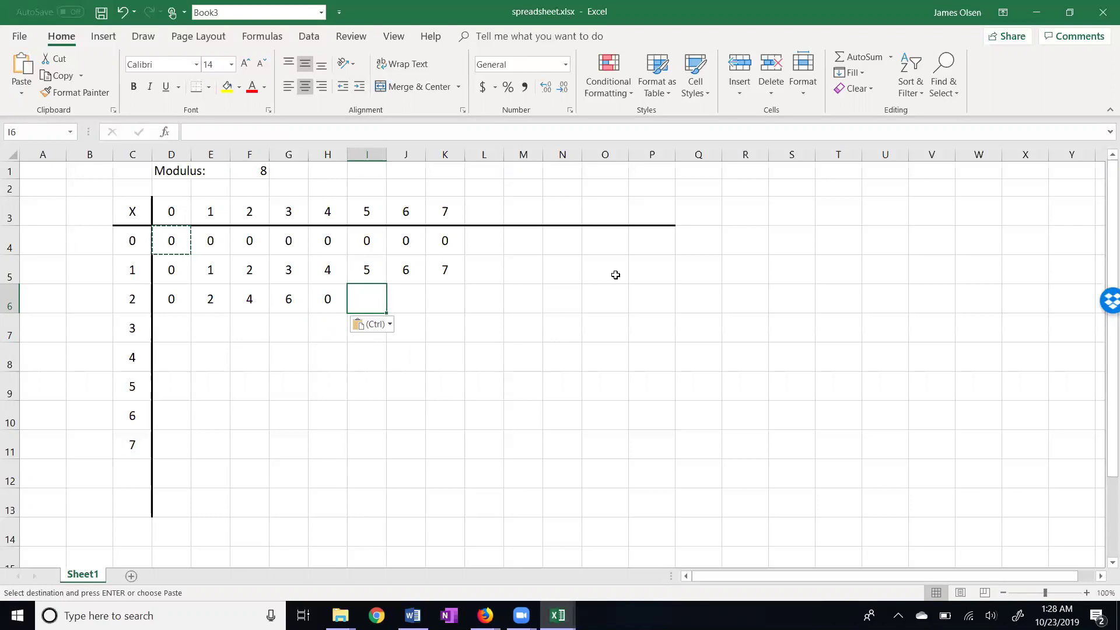
key("ctrl+v")
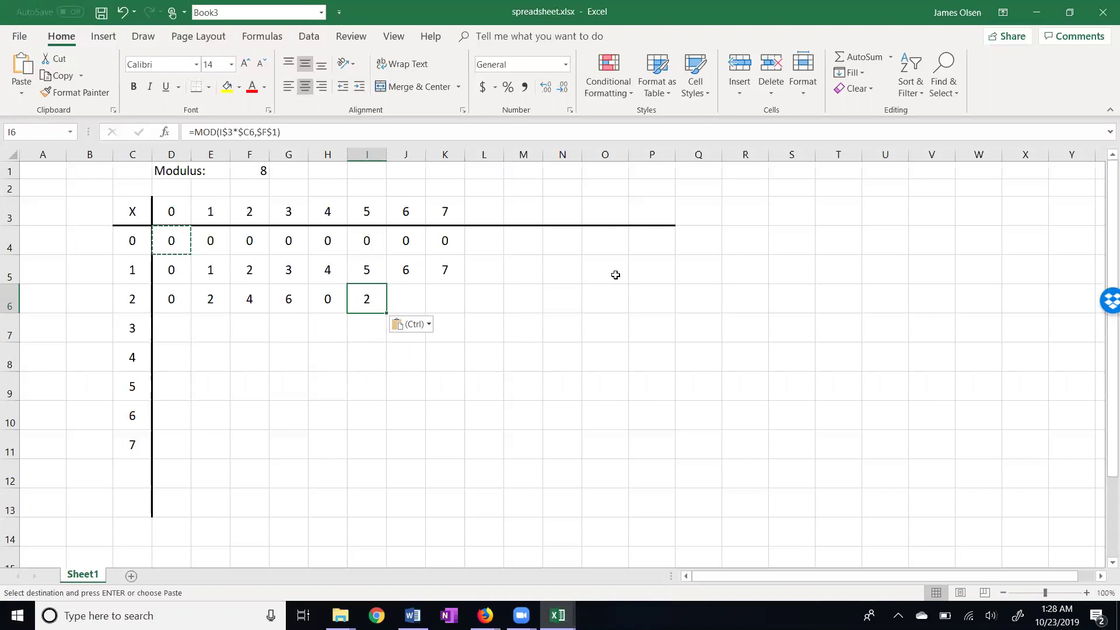
left_click(404, 299)
key("ctrl+v")
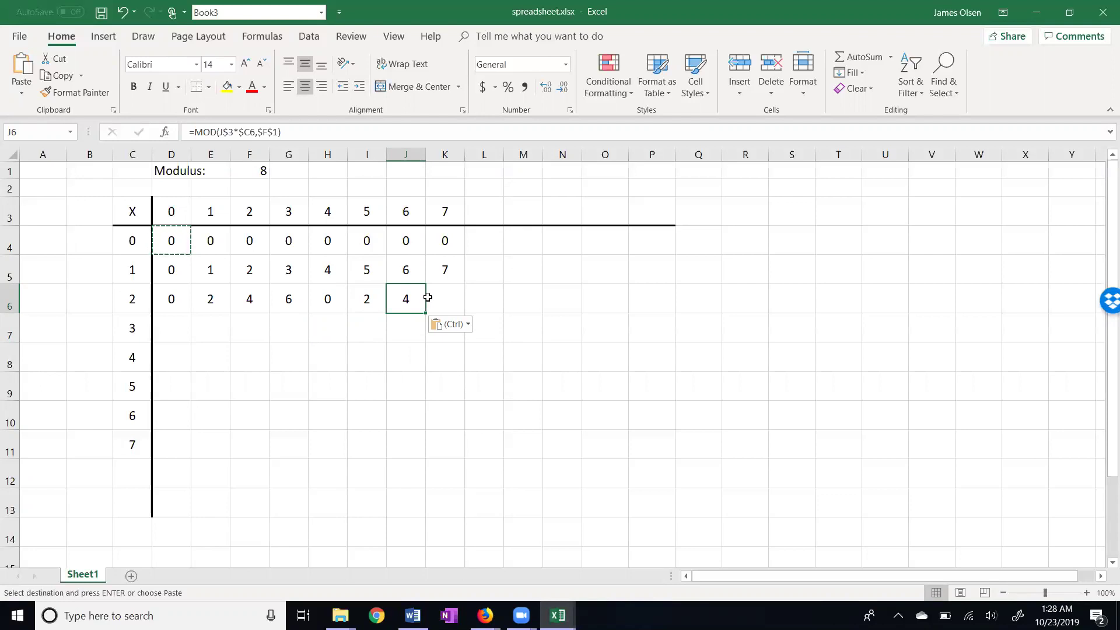
left_click(449, 300)
key("ctrl+v")
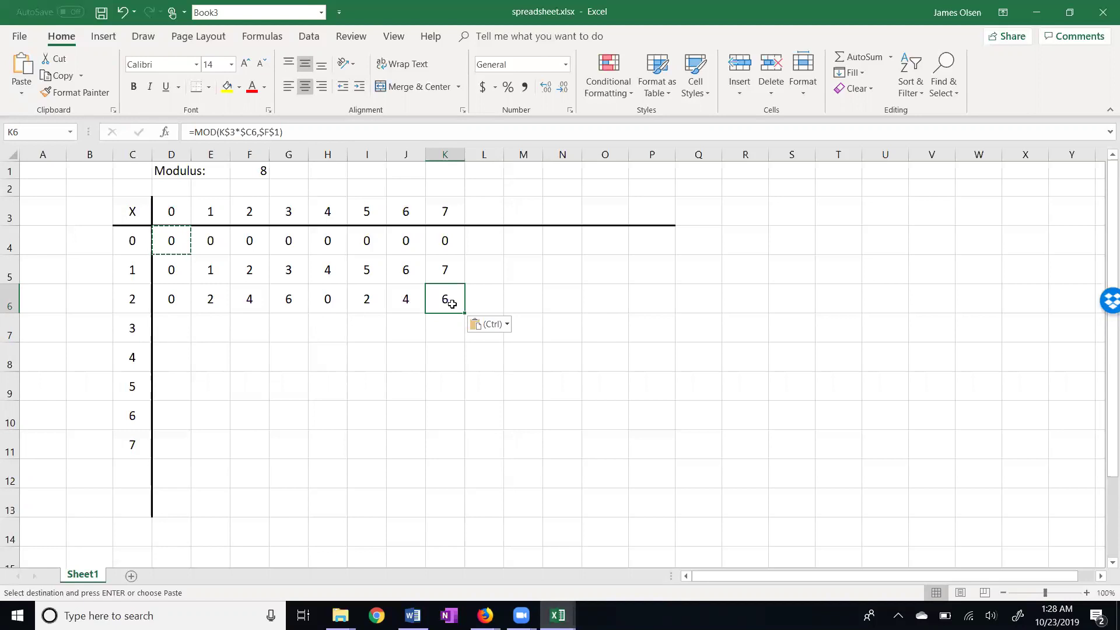
- Paste the MOD formula across D7:K7 so the row for 3 reads 0 3 6 1 4 7 2 5
left_click(172, 330)
key("ctrl+v")
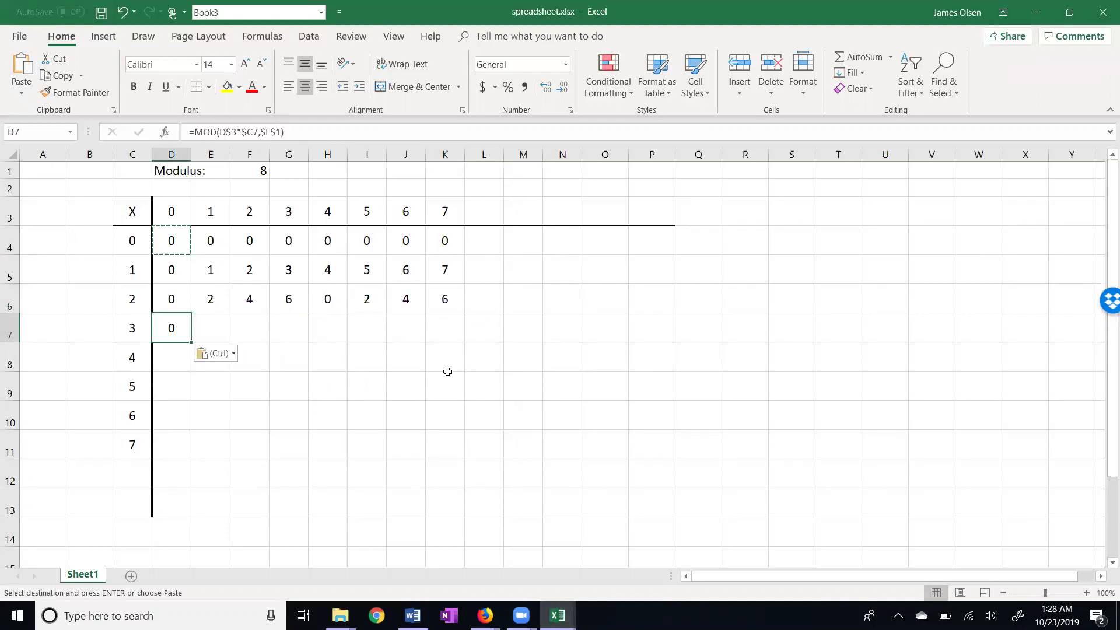
key("Right")
key("ctrl+v")
key("Right")
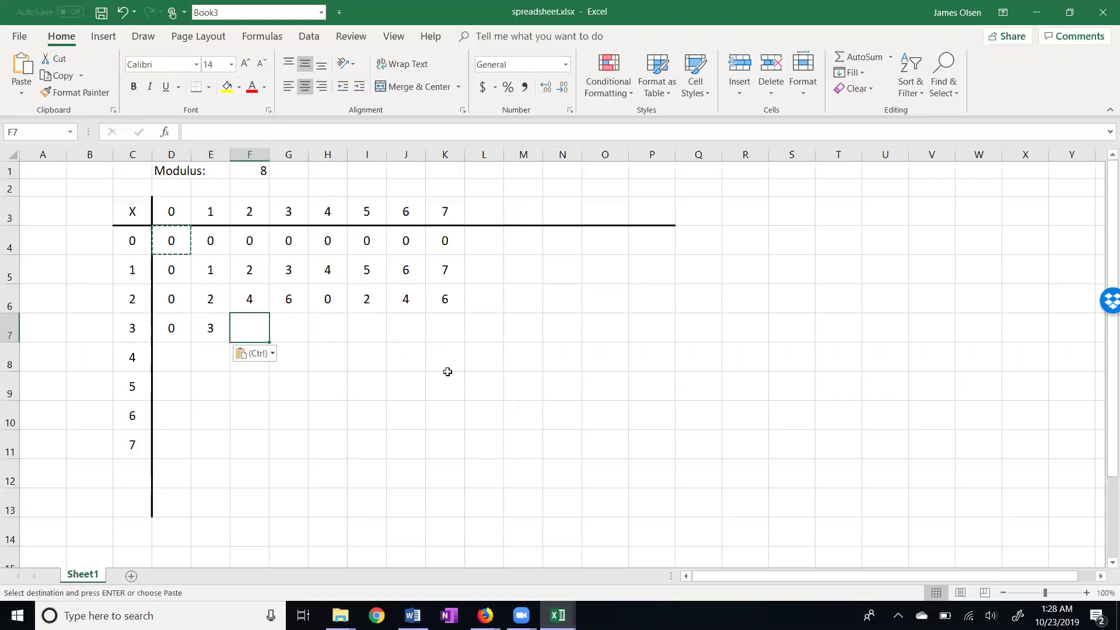
key("ctrl+v")
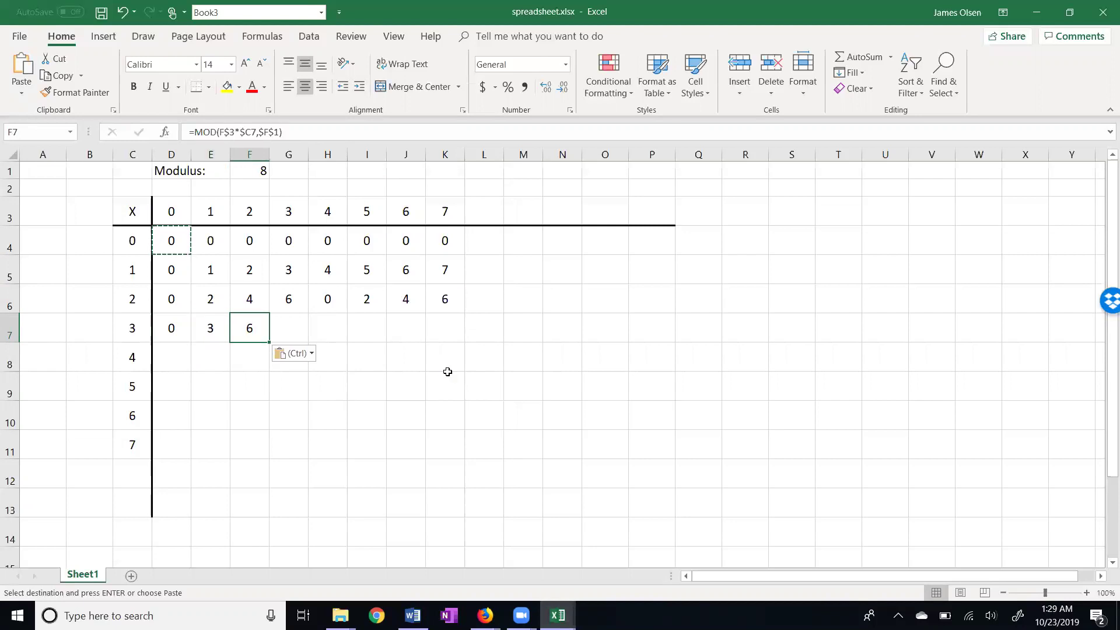
key("Right")
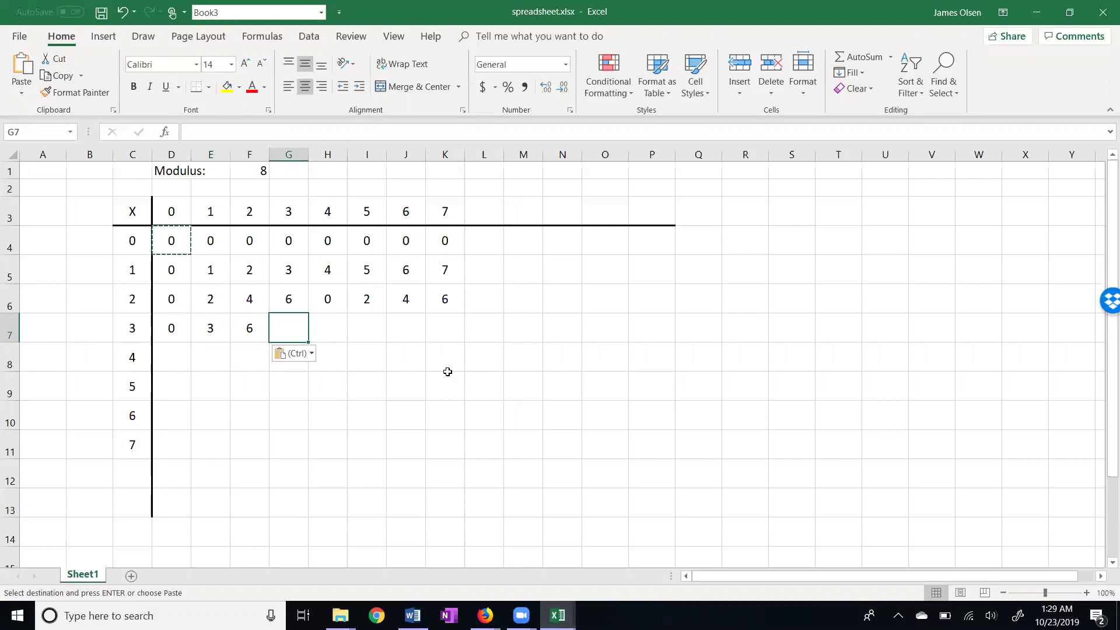
type("=MOD(G$3*$C7,$F$1)")
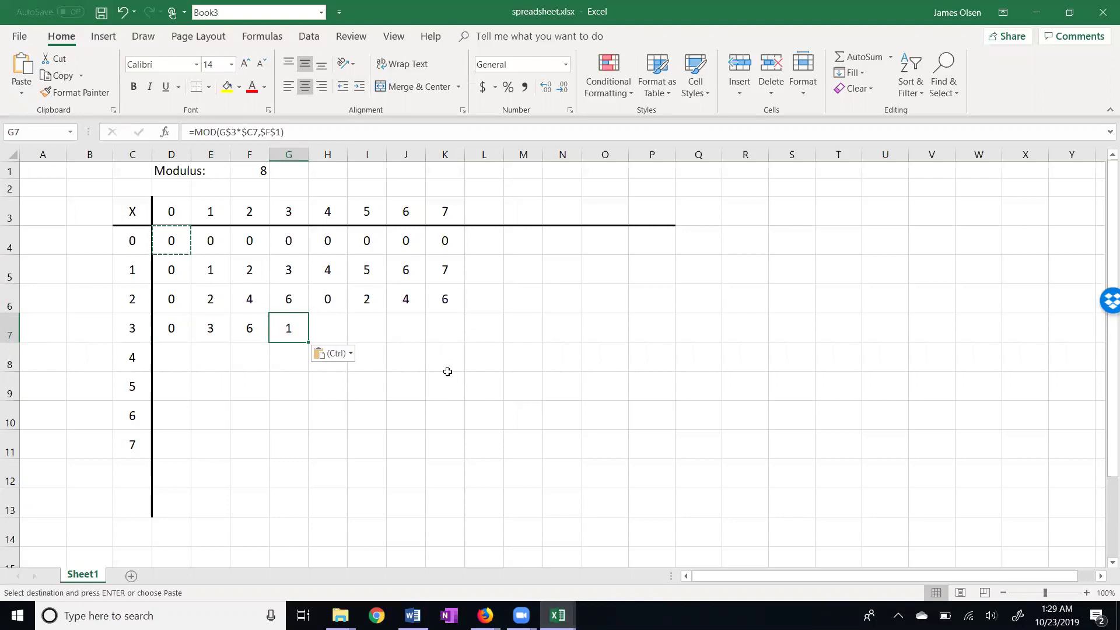
key("Right")
key("ctrl+v")
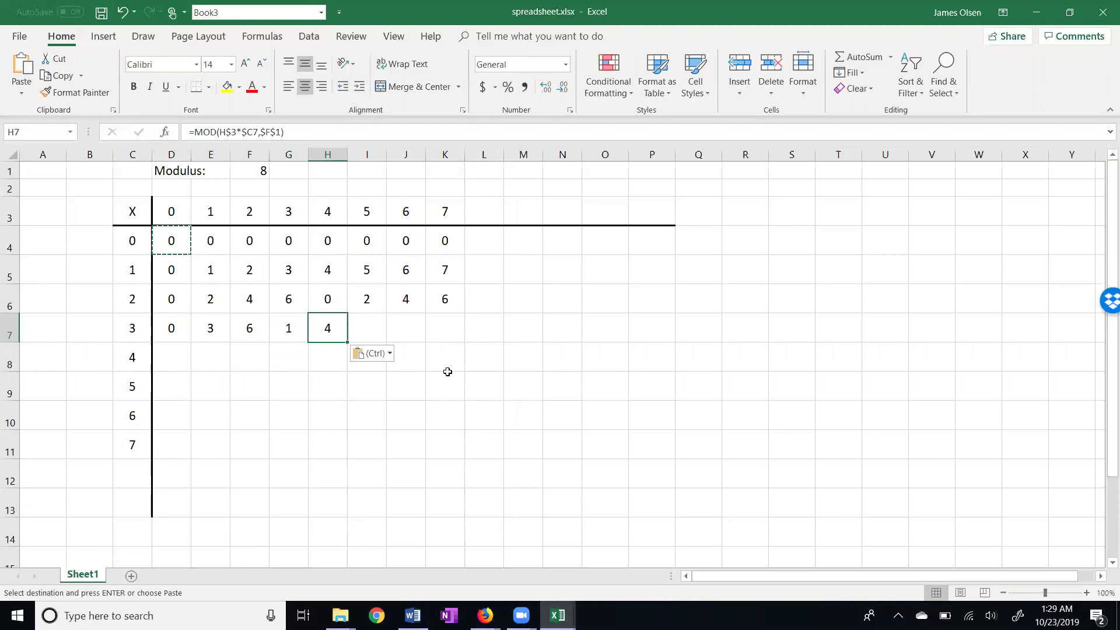
key("Right")
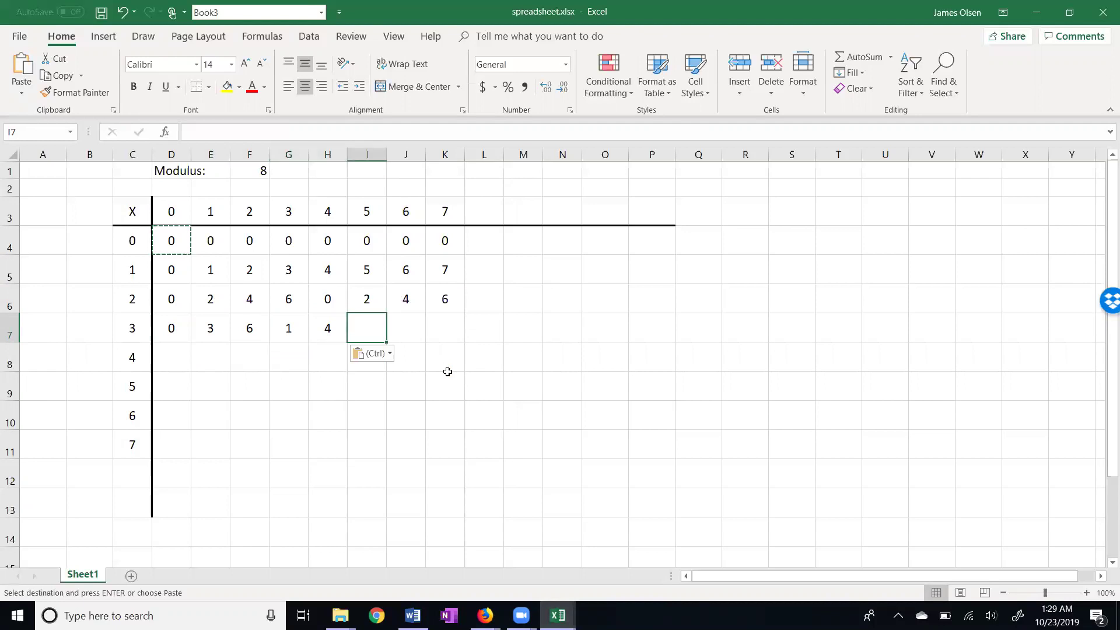
key("ctrl+v")
key("Right")
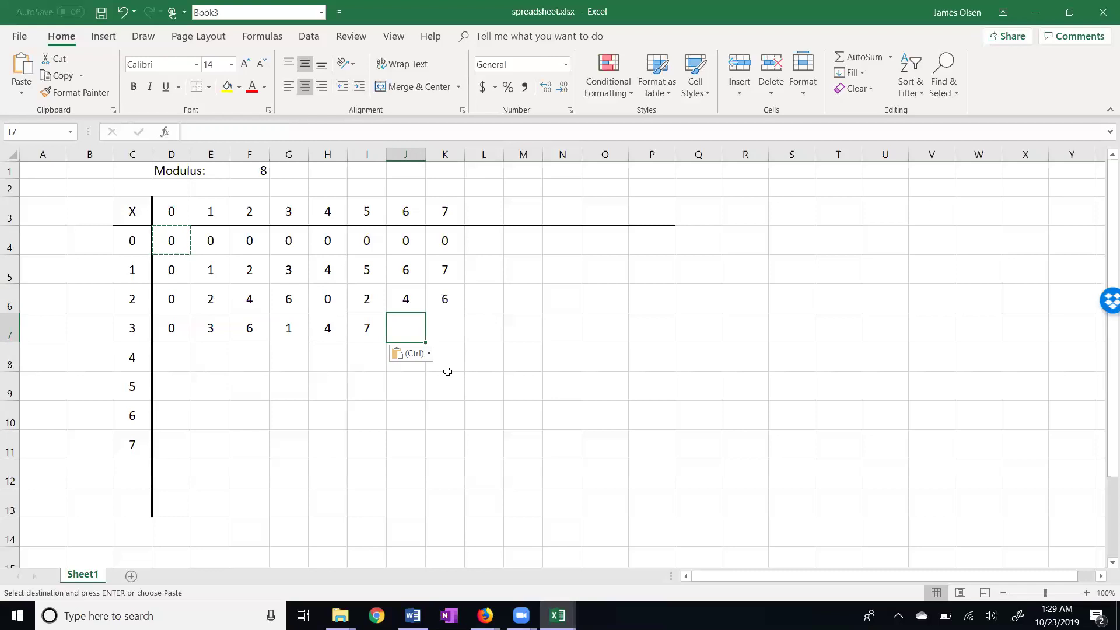
key("ctrl+v")
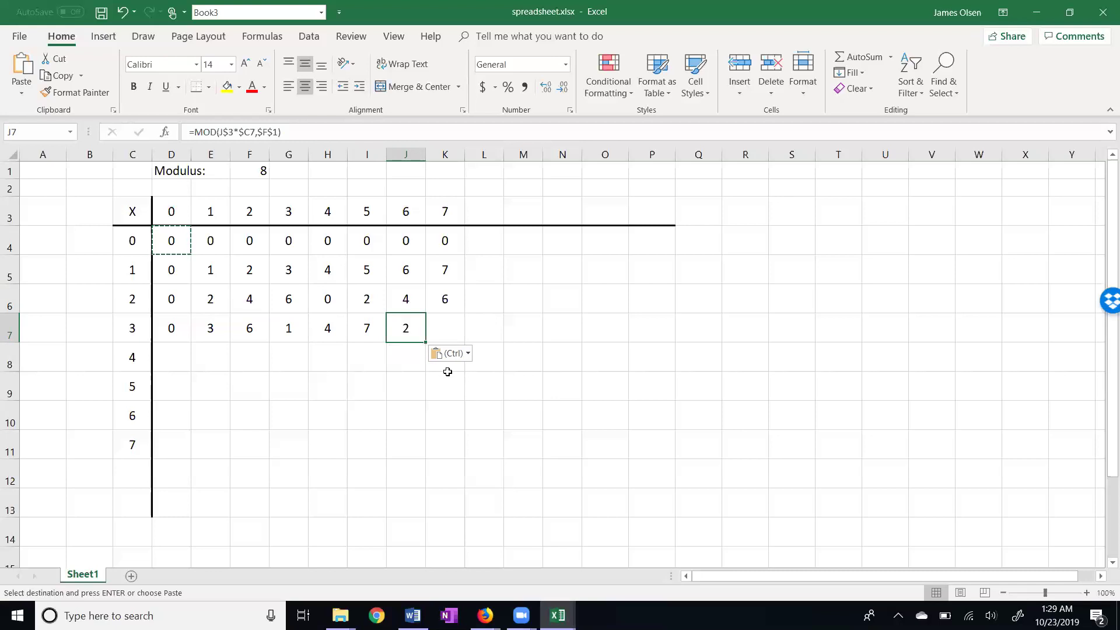
key("Right")
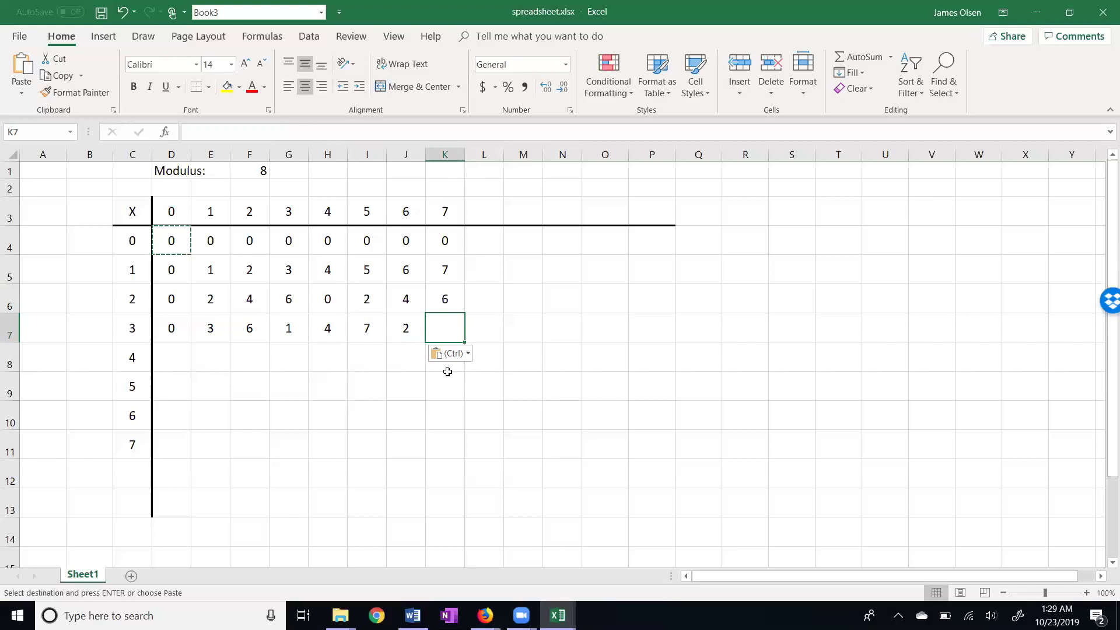
type("=MOD(K$3*$C7,$F$1)")
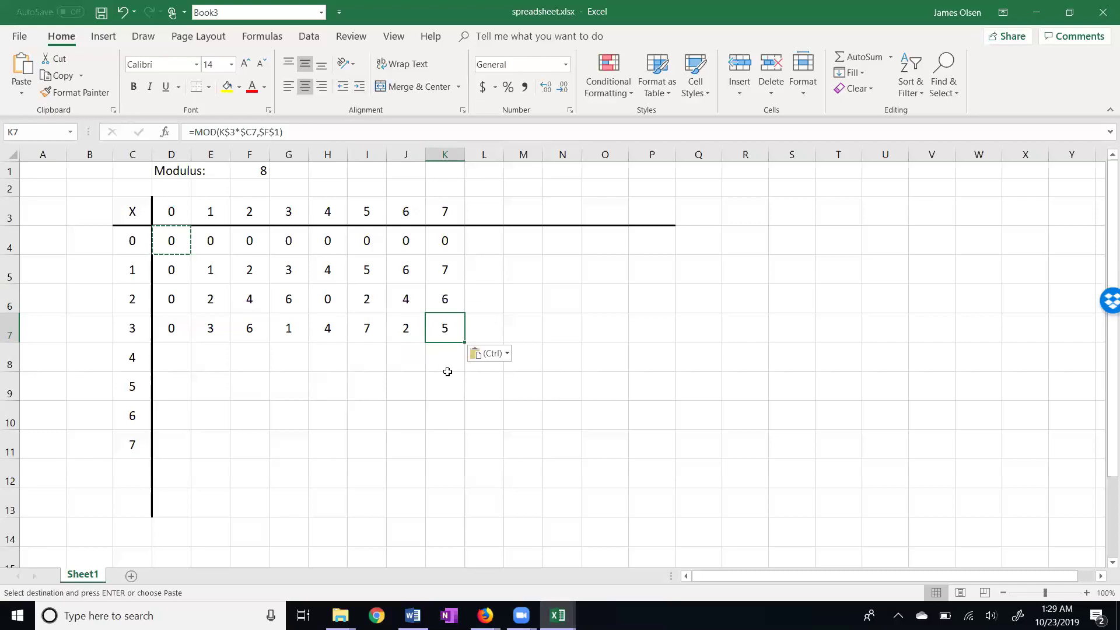
- Paste the MOD formula into D8 and fill it to K8, giving 0 4 0 4 0 4 0 4
left_click(177, 365)
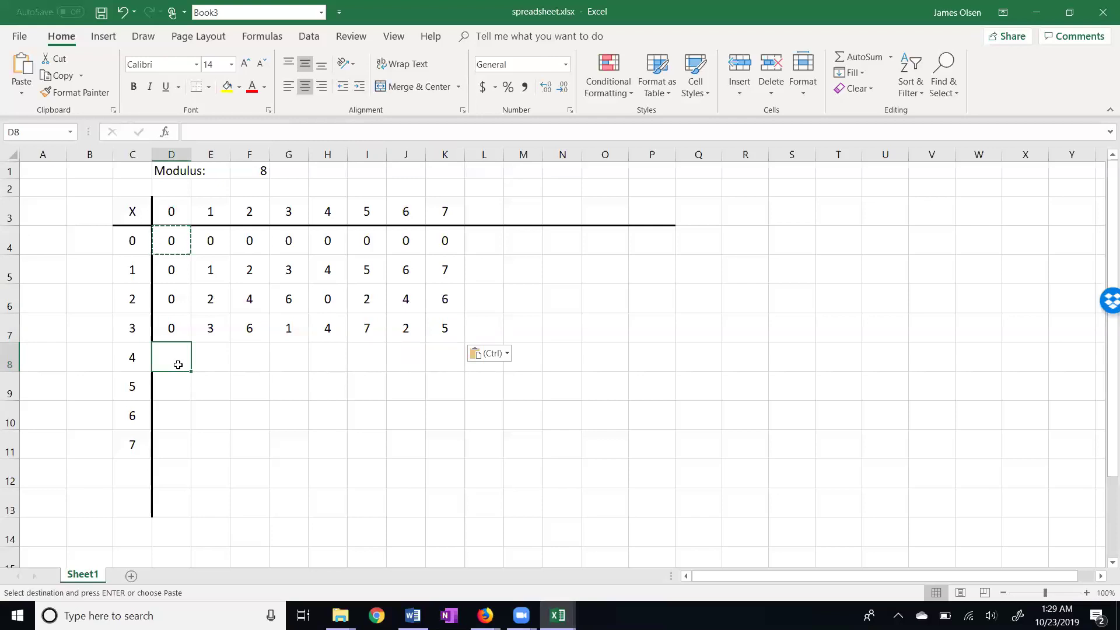
key("ctrl+v")
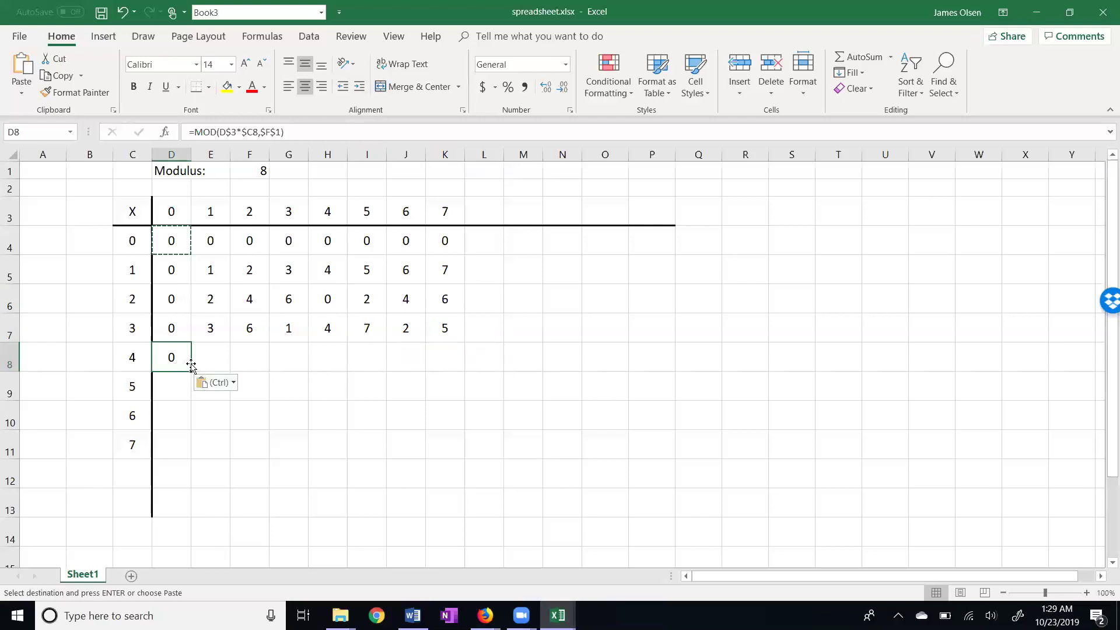
left_click_drag(193, 372, 455, 375)
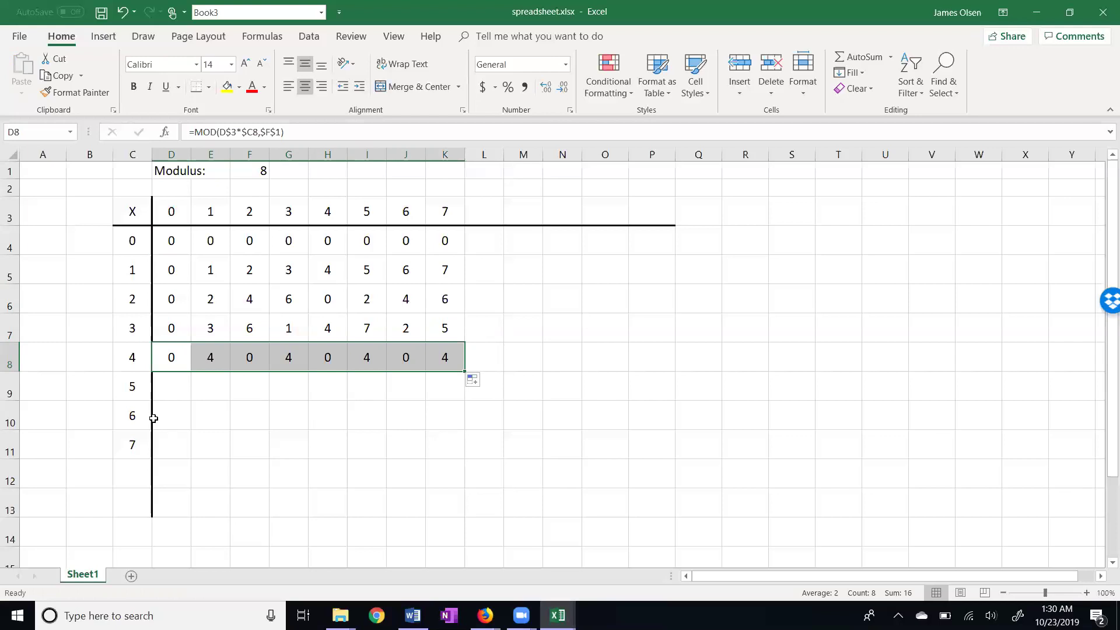
left_click(169, 447)
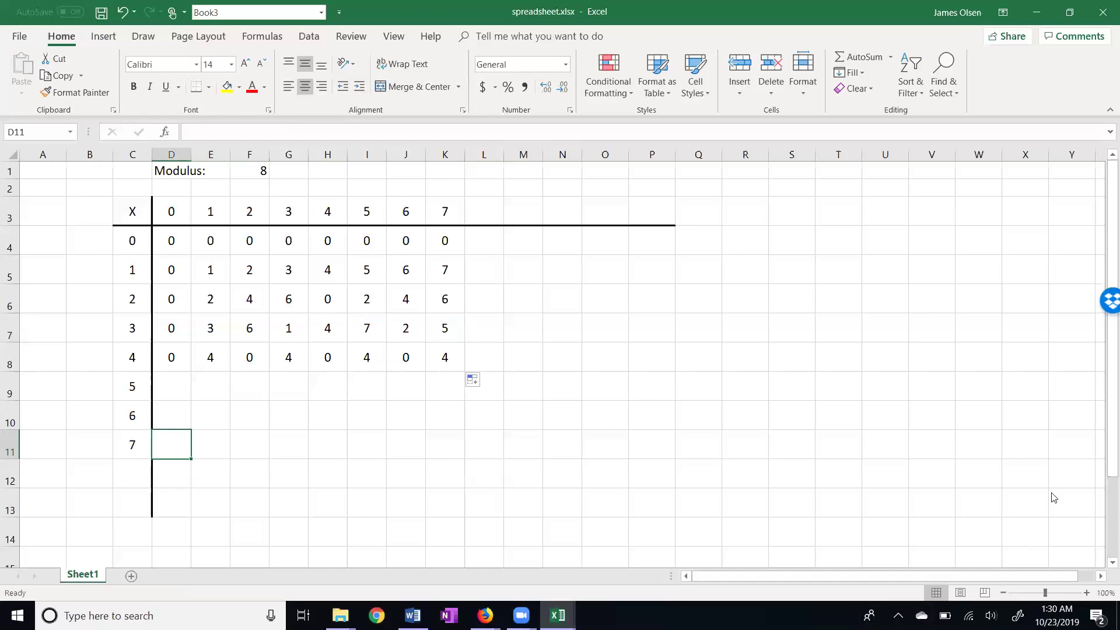
- Paste the MOD formula into each cell D11 through K11, giving 0 7 6 5 4 3 2 1
key("ctrl+v")
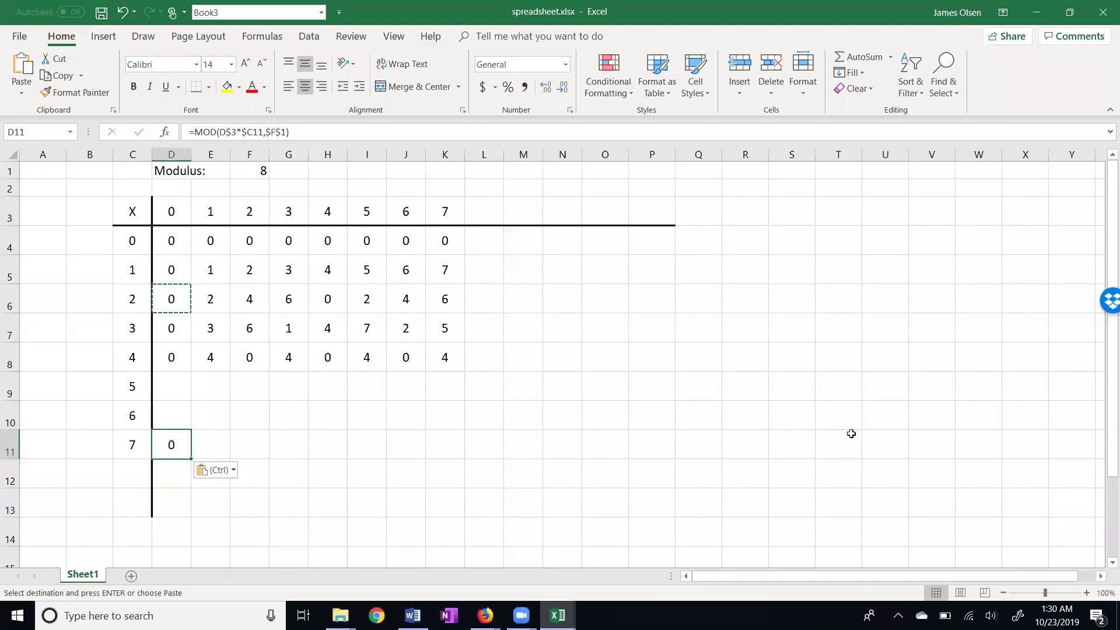
left_click(214, 451)
key("ctrl+v")
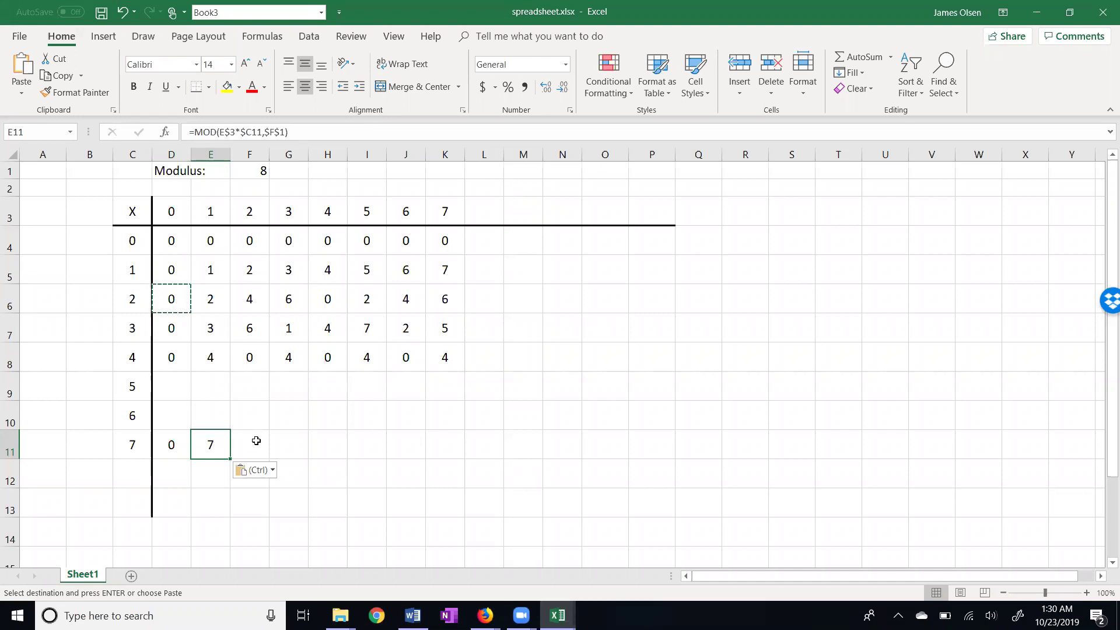
left_click(256, 441)
key("ctrl+v")
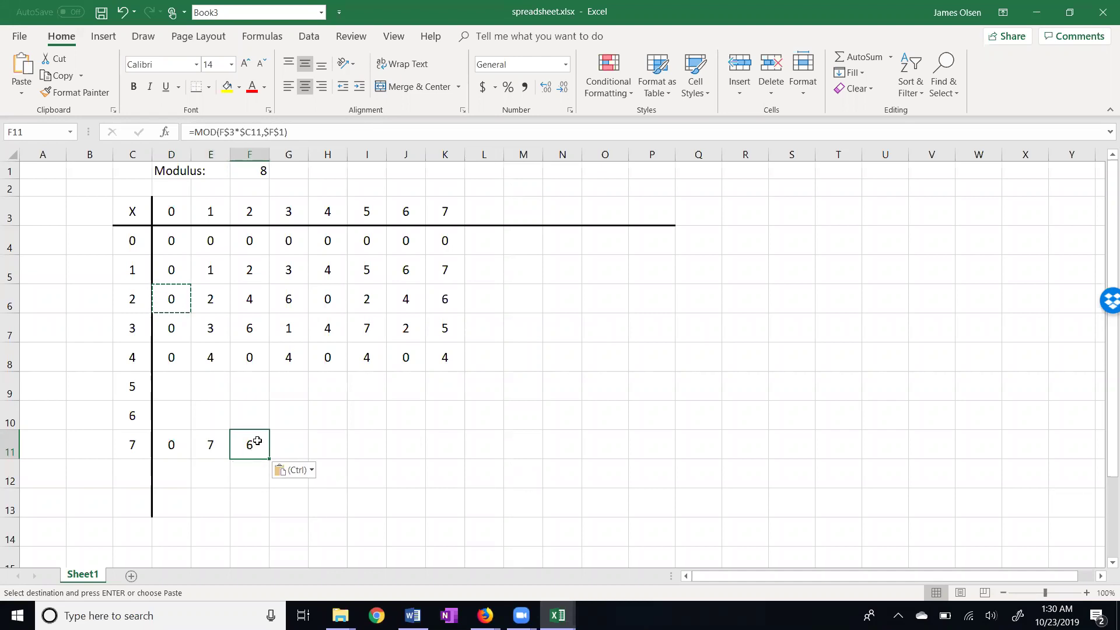
left_click(292, 442)
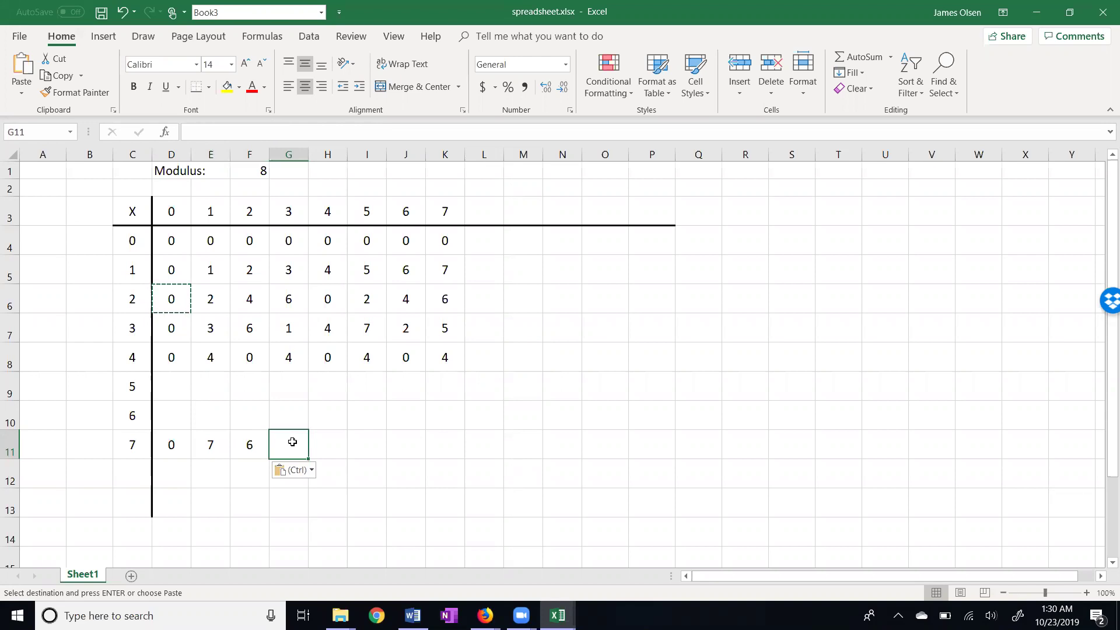
type("=MOD(G$3*$C11,$F$1)")
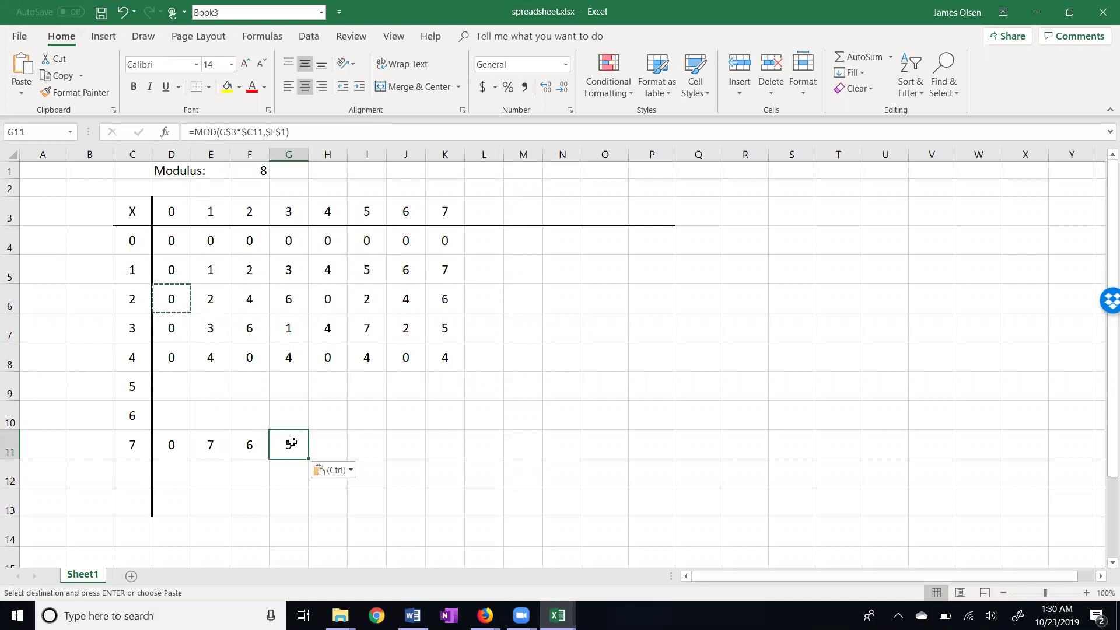
left_click(339, 445)
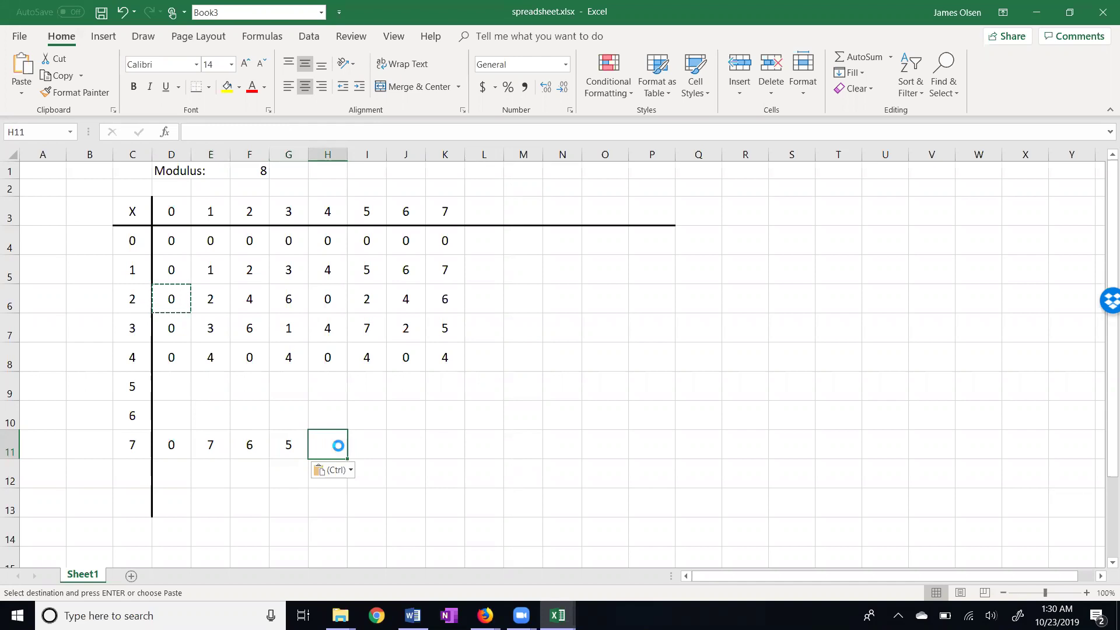
key("ctrl+v")
left_click(379, 443)
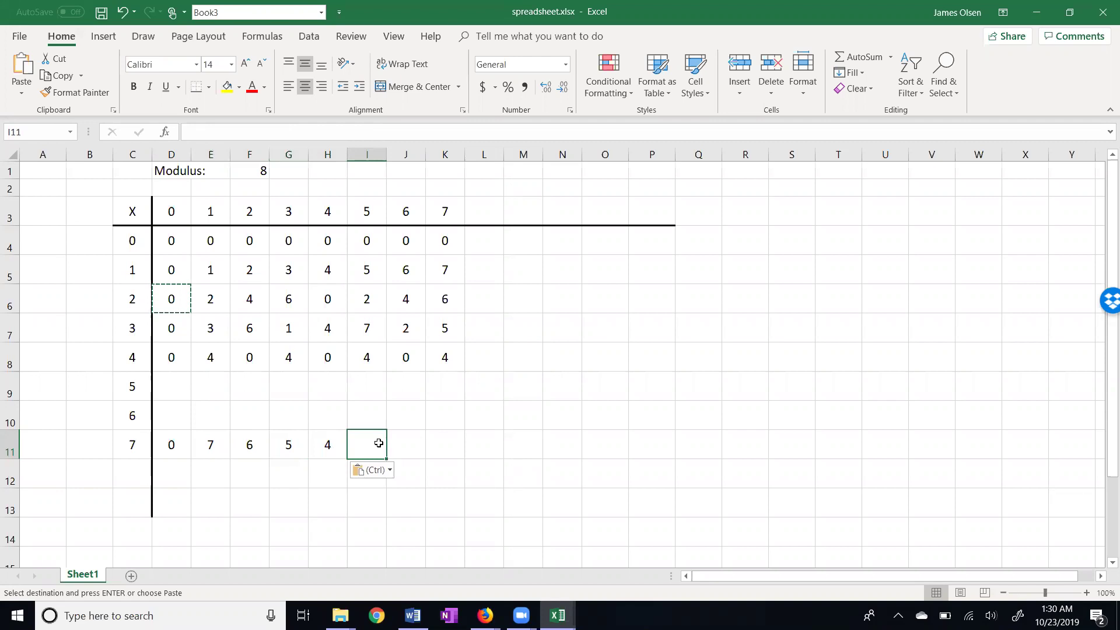
key("ctrl+v")
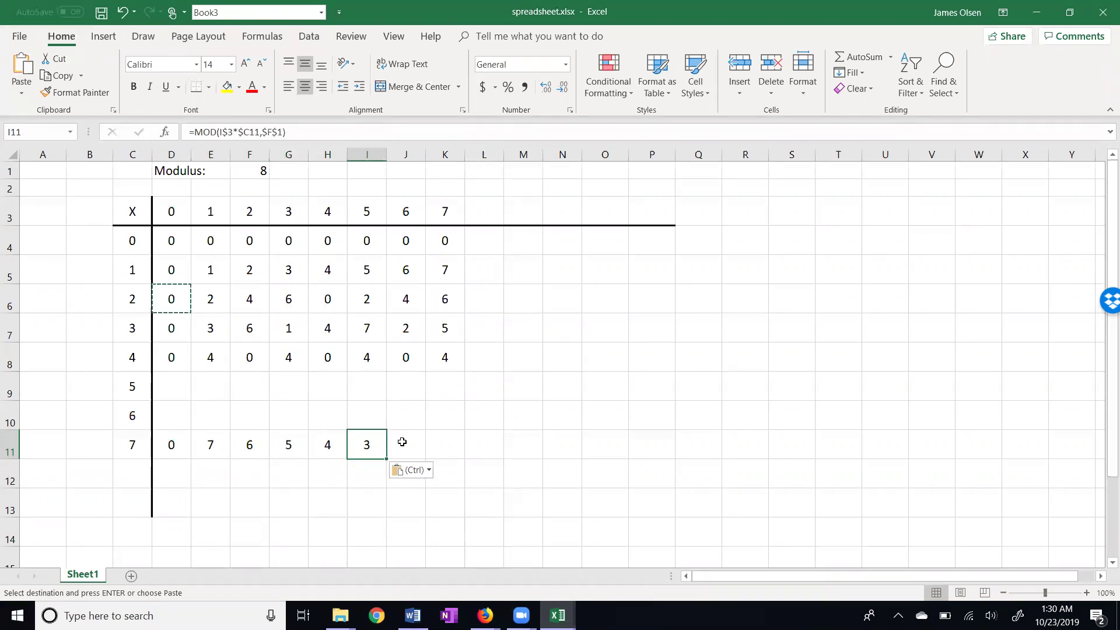
left_click(415, 443)
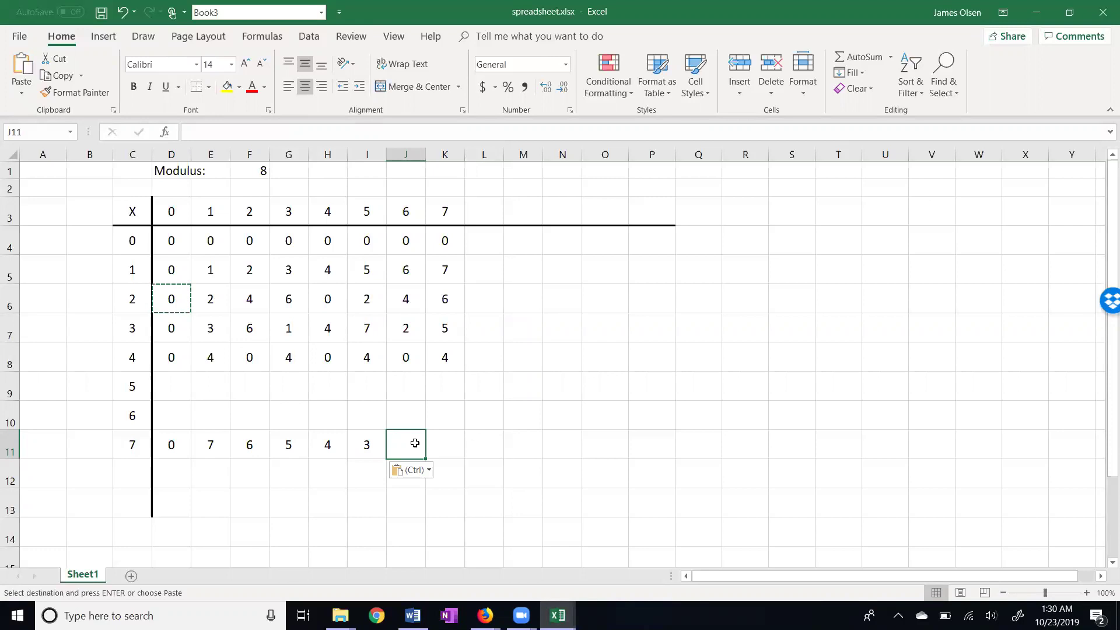
key("ctrl+v")
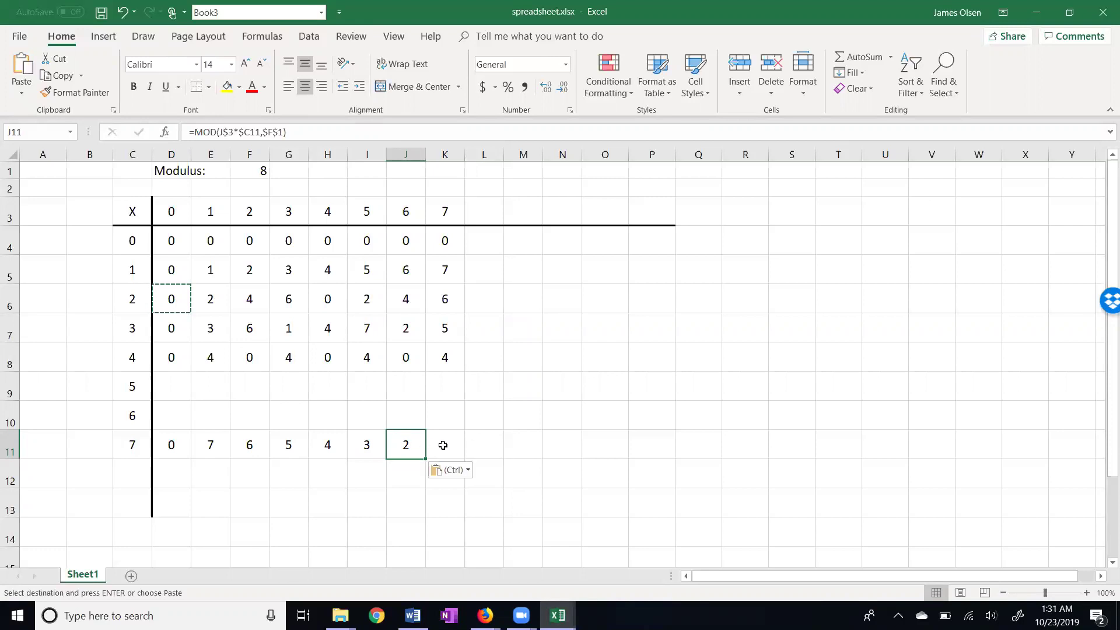
left_click(443, 445)
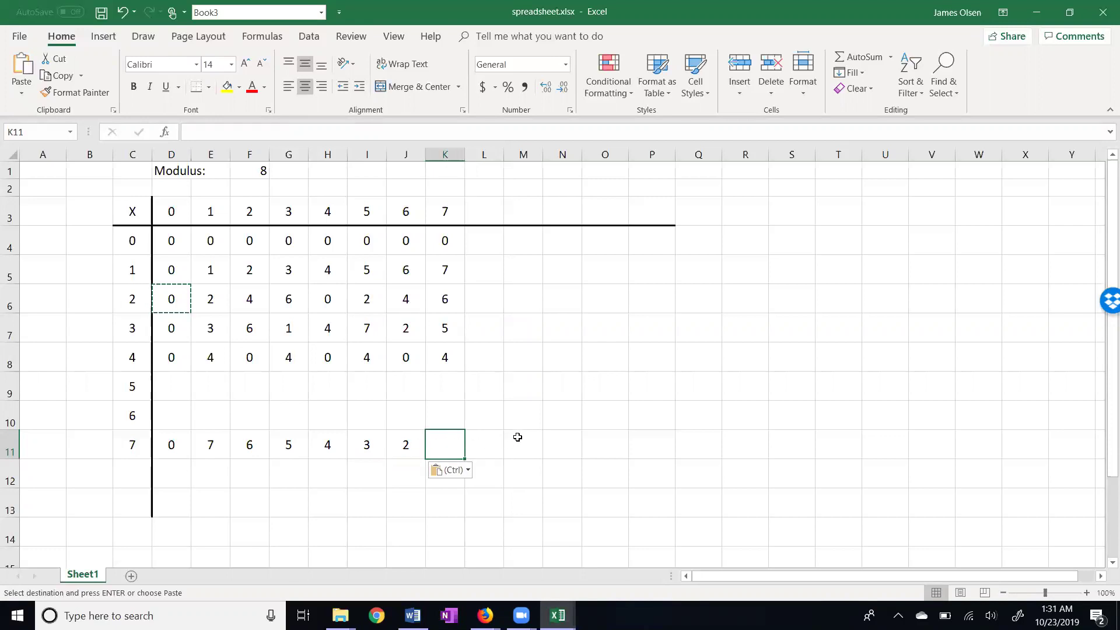
key("ctrl+v")
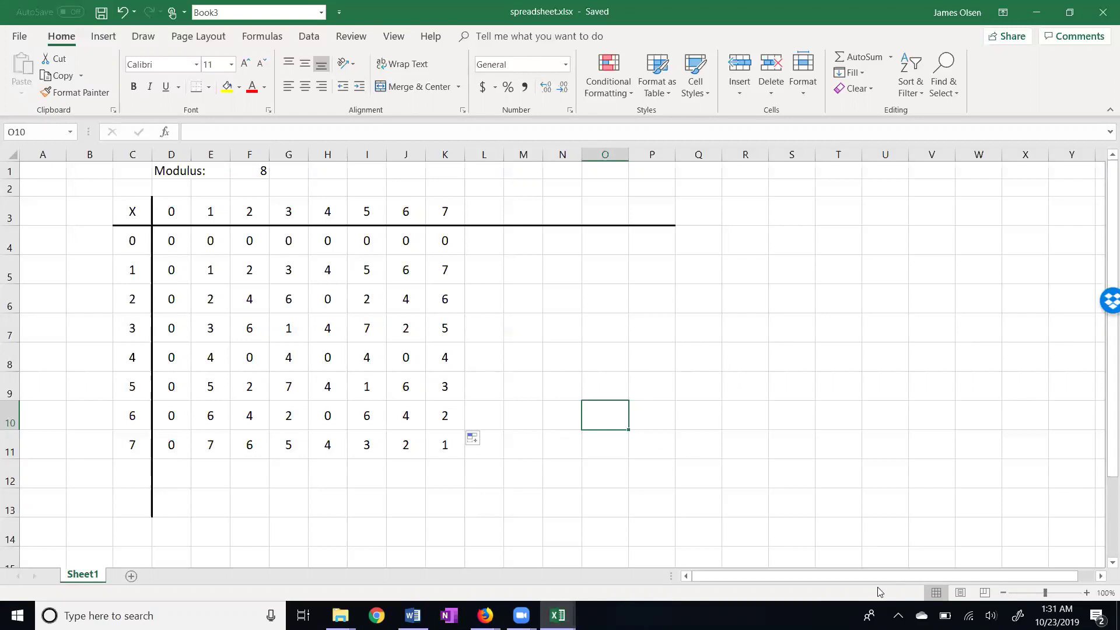
- Switch from Excel to the Week 10 handout in Word
key("alt+Tab")
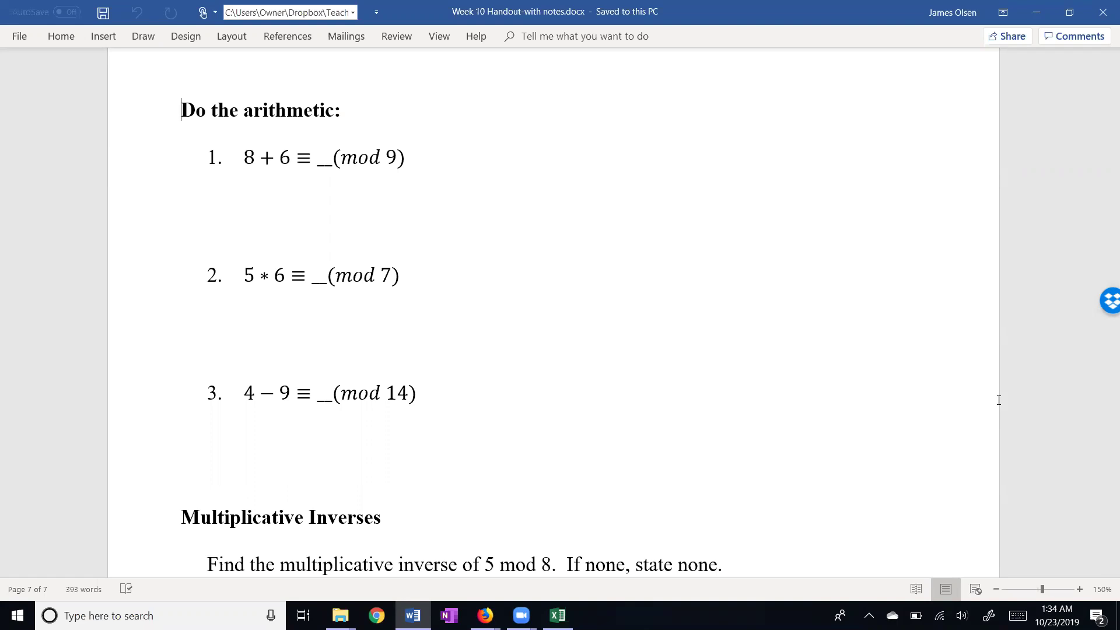
- Ink answers 5, 2 and 9 on the arithmetic problems, with a -5+14 thought bubble under problem 3
left_click_drag(333, 133, 321, 152)
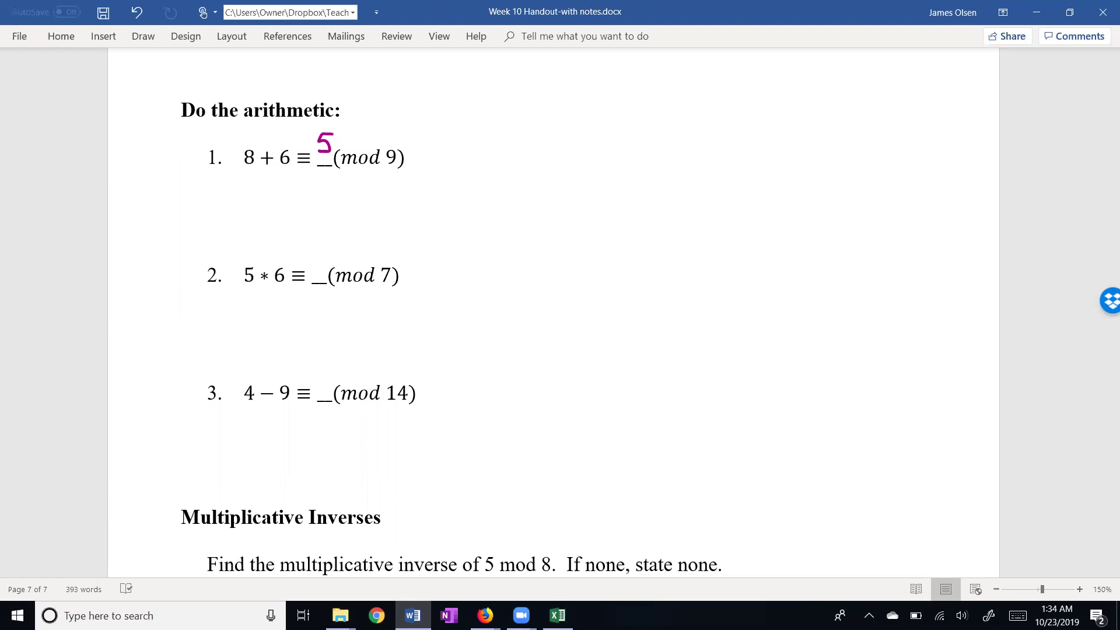
mouse_move(309, 262)
left_mouse_down()
mouse_move(324, 253)
mouse_move(327, 278)
left_mouse_up()
mouse_move(285, 418)
left_mouse_down()
mouse_move(297, 431)
mouse_move(286, 430)
left_mouse_up()
mouse_move(296, 440)
left_mouse_down()
mouse_move(317, 456)
mouse_move(343, 447)
mouse_move(334, 466)
mouse_move(308, 444)
mouse_move(298, 452)
mouse_move(319, 474)
mouse_move(347, 476)
mouse_move(353, 445)
mouse_move(334, 435)
left_mouse_up()
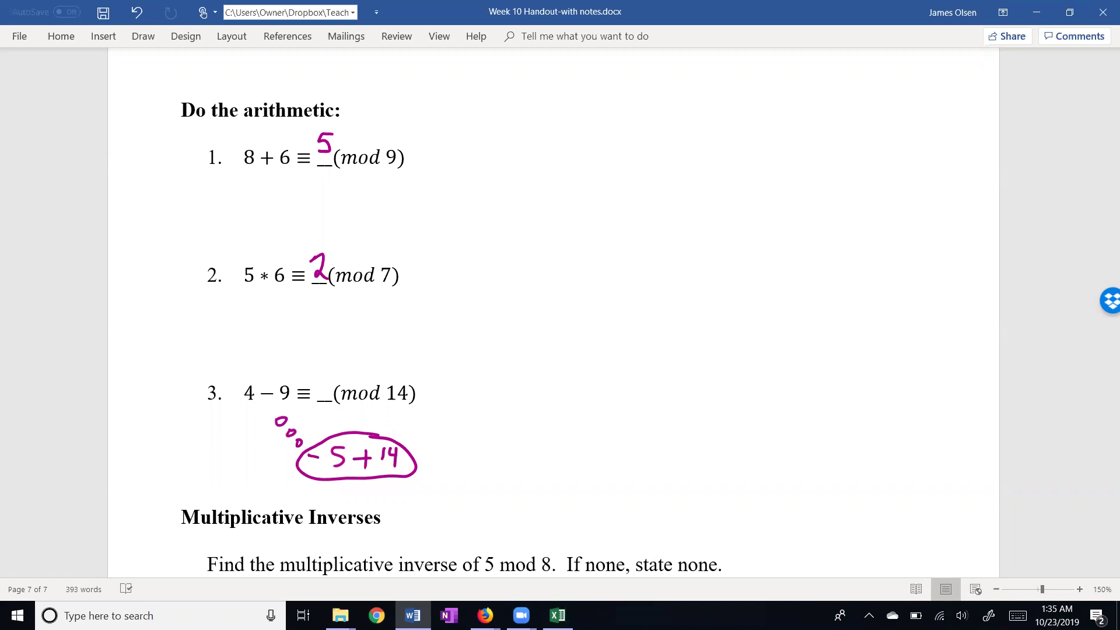
mouse_move(320, 368)
left_mouse_down()
mouse_move(333, 370)
mouse_move(324, 399)
left_mouse_up()
- Scroll through the inverse problems and addition table, then return to the Excel mod 8 table
scroll(994, 408, "down", 5)
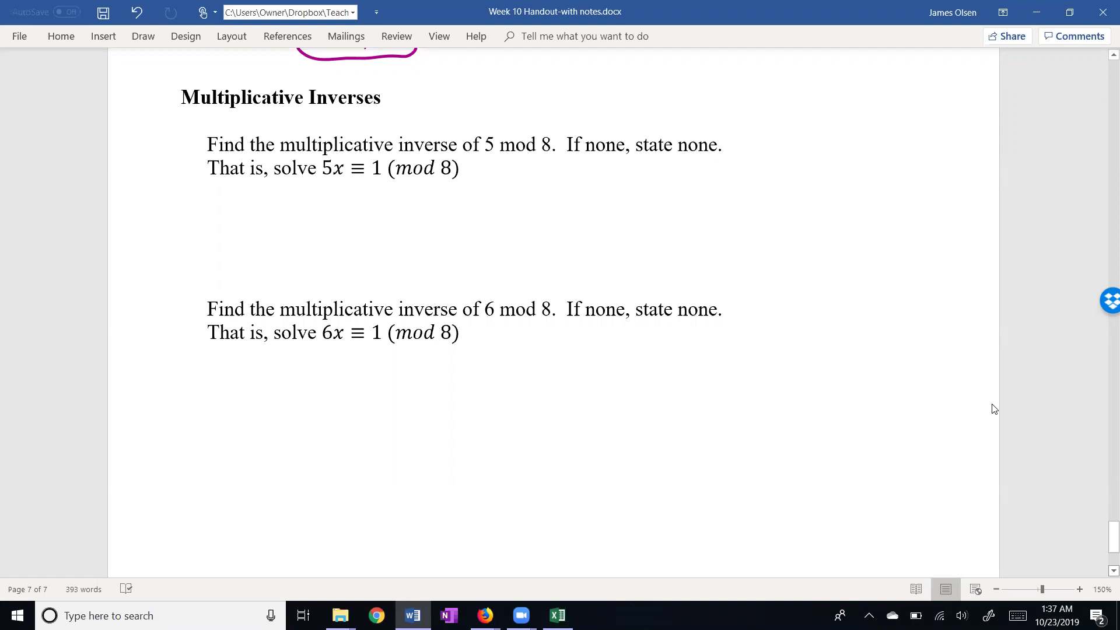
scroll(995, 408, "up", 15)
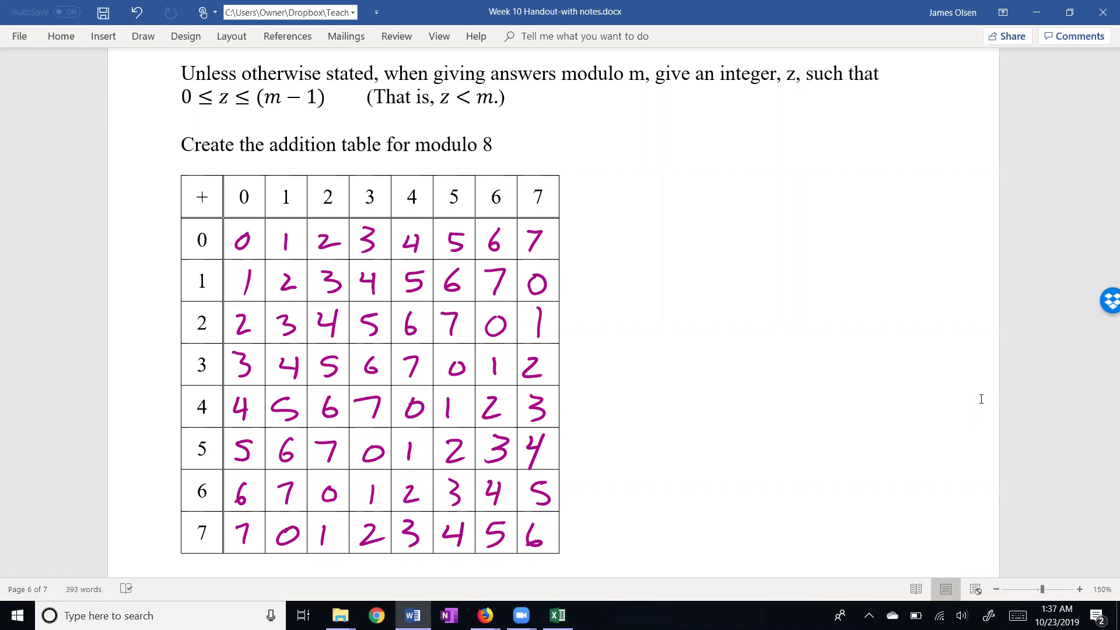
key("alt+Tab")
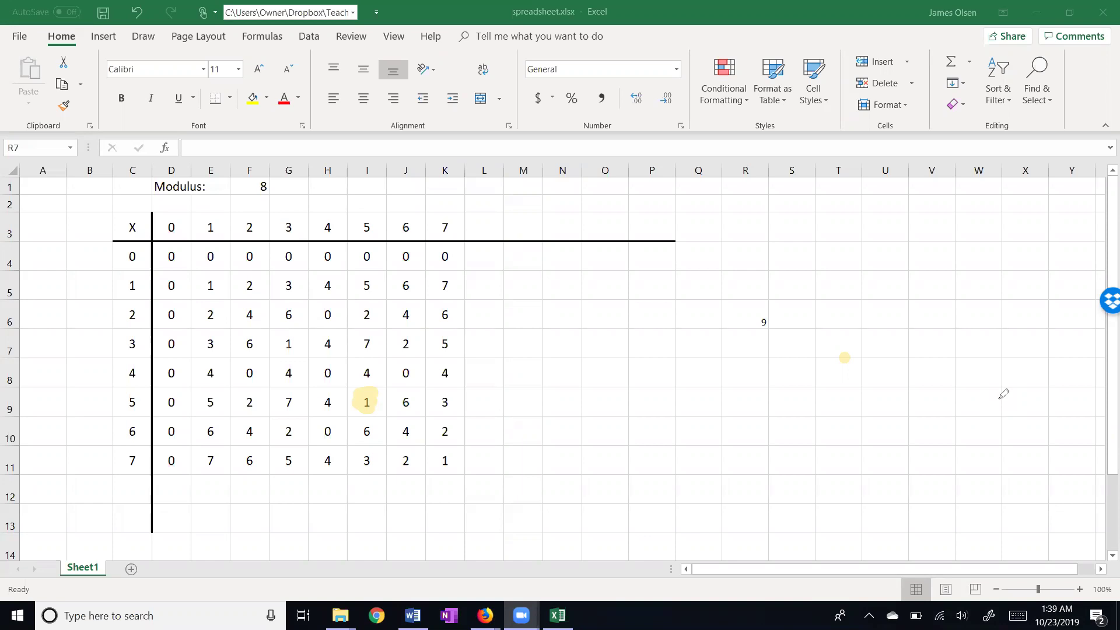
- Ink x ≡ 5 (mod 8) under 5x ≡ 1 and an underlined 'none' under 6x ≡ 1 (mod 8)
key("alt+Tab")
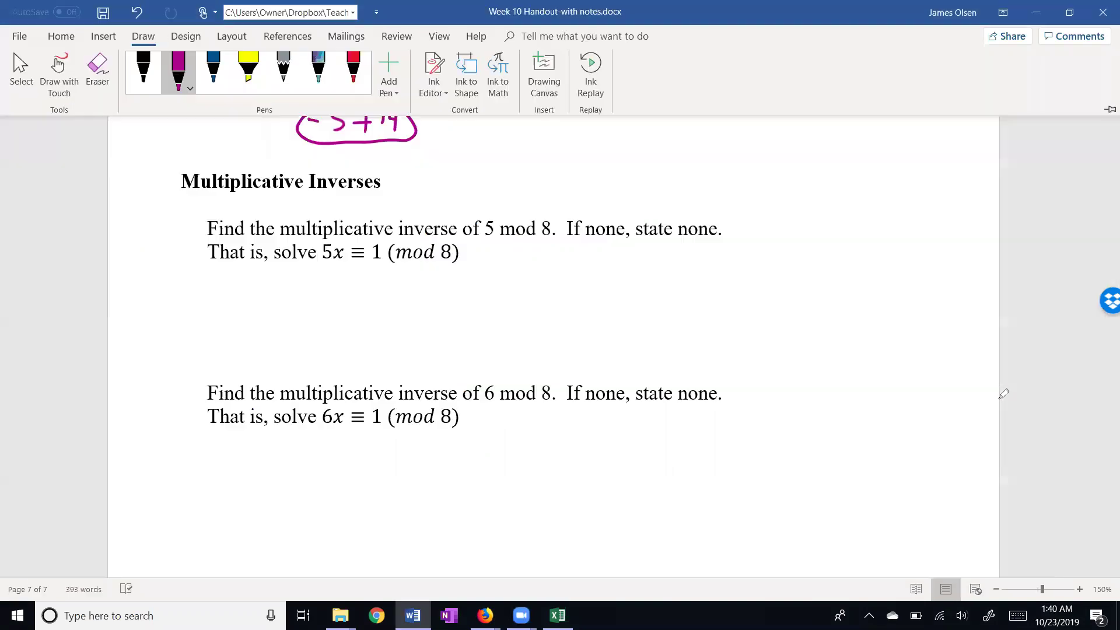
mouse_move(409, 298)
left_mouse_down()
mouse_move(432, 315)
mouse_move(419, 317)
mouse_move(502, 281)
mouse_move(485, 313)
left_mouse_up()
mouse_move(536, 276)
left_mouse_down()
mouse_move(528, 316)
mouse_move(557, 301)
mouse_move(600, 307)
mouse_move(625, 279)
left_mouse_up()
left_click_drag(628, 268, 642, 313)
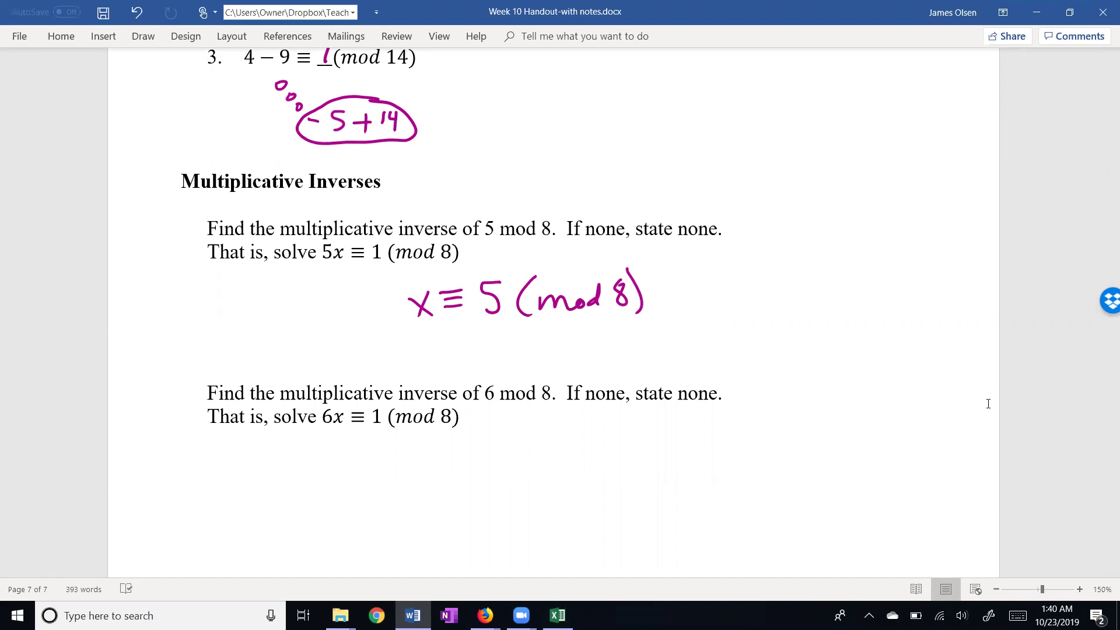
mouse_move(434, 453)
left_mouse_down()
mouse_move(433, 470)
mouse_move(447, 472)
mouse_move(463, 454)
mouse_move(527, 465)
left_mouse_up()
left_click_drag(435, 480, 529, 472)
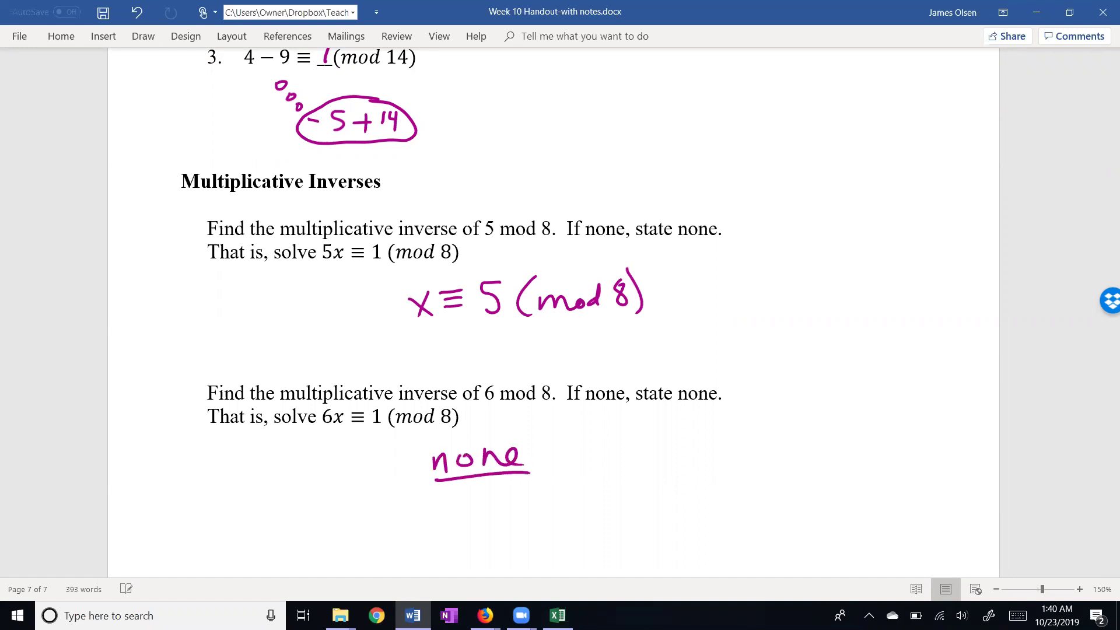